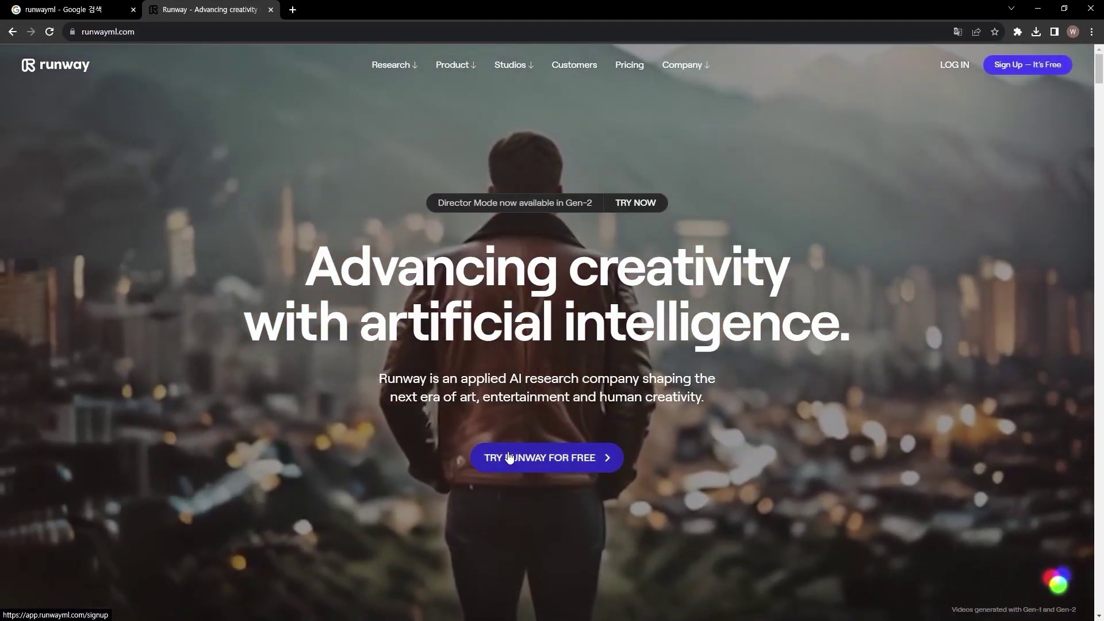
# Step: Enter the Runway app from the landing page and open the workspace's Plans & Billing settings
pyautogui.click(515, 469)
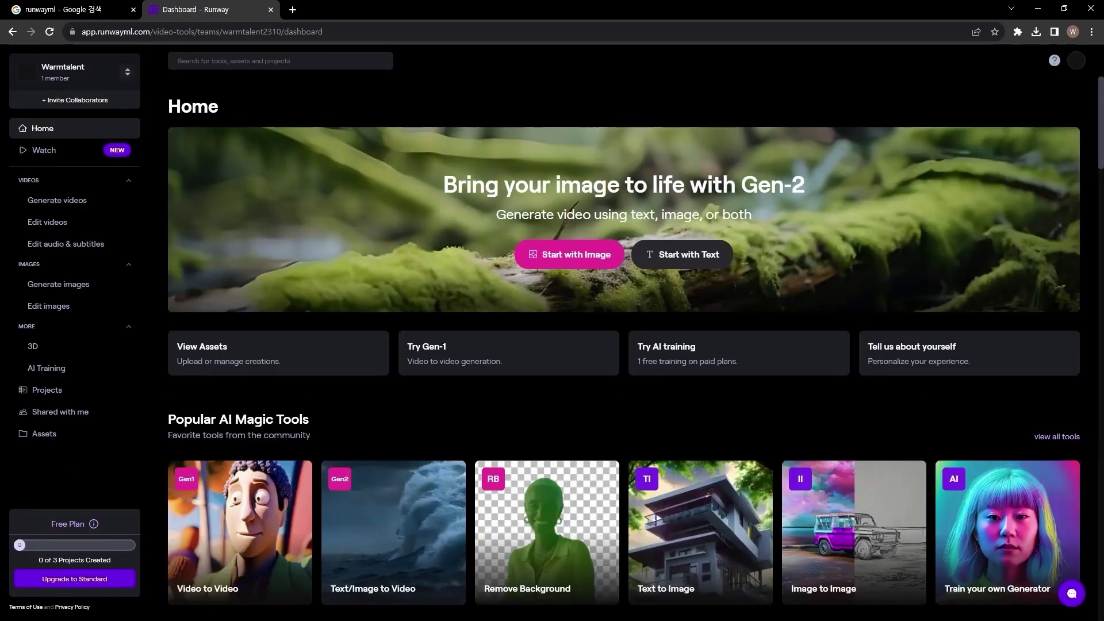
pyautogui.click(1075, 62)
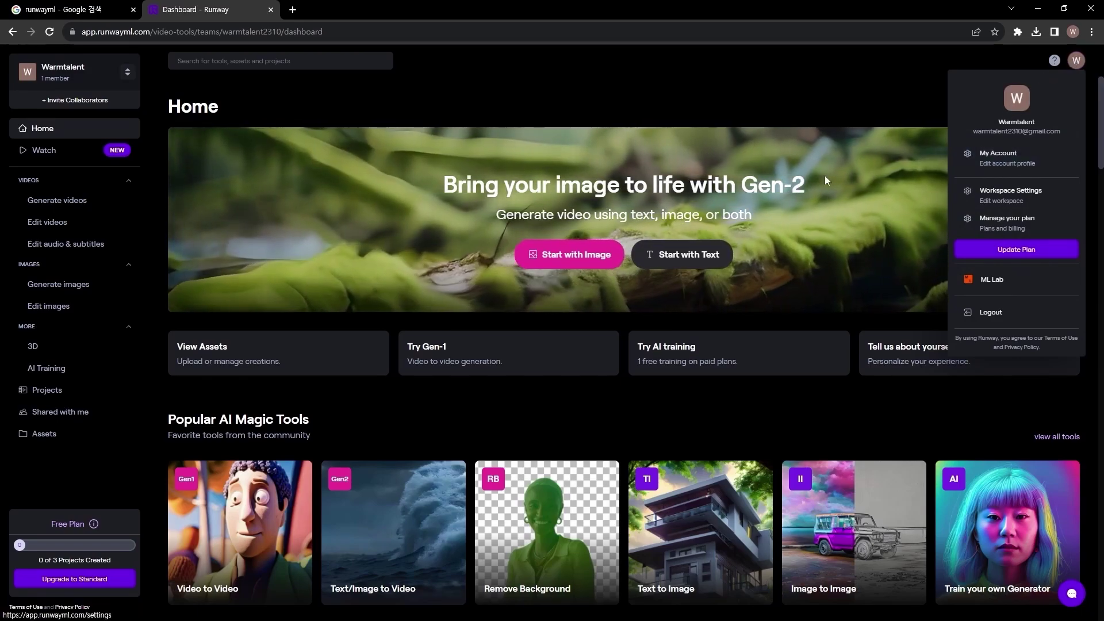
pyautogui.click(63, 72)
pyautogui.click(63, 72)
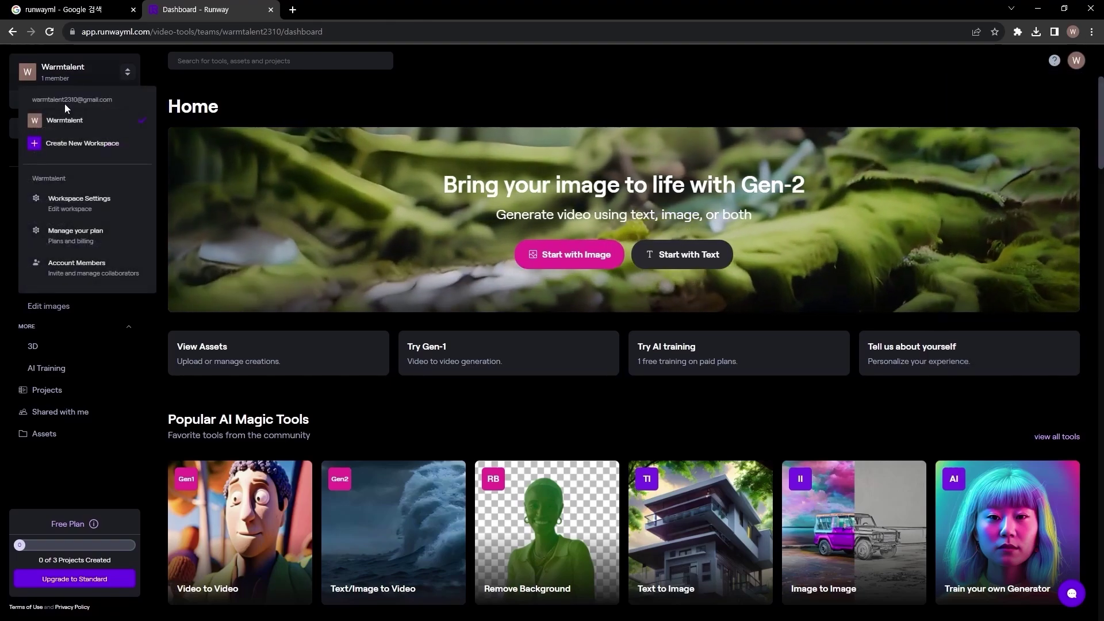
pyautogui.click(86, 202)
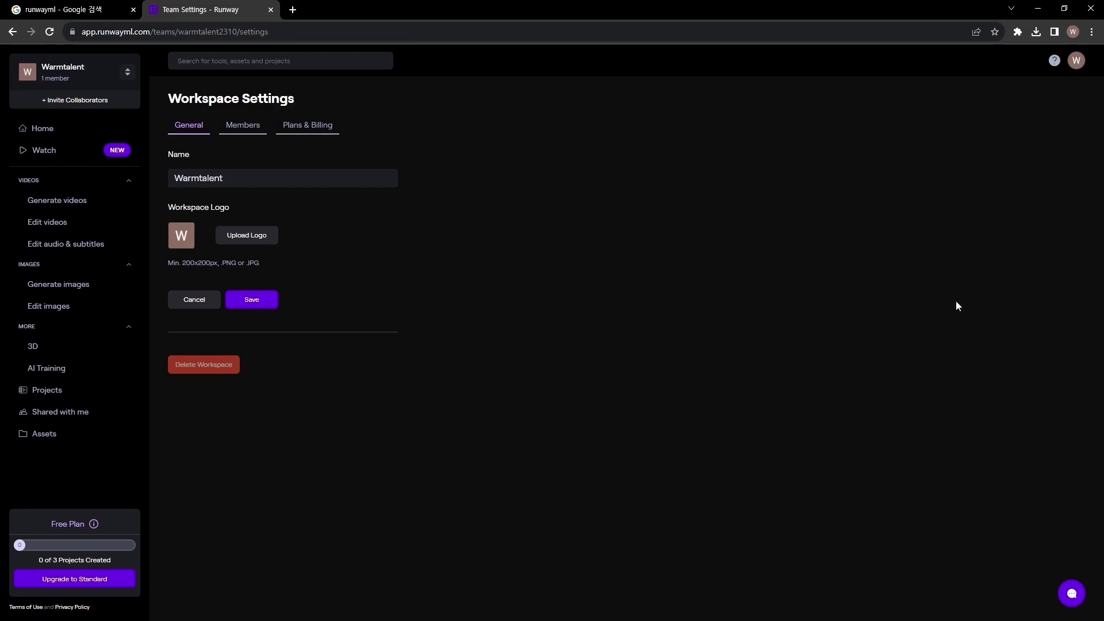
pyautogui.click(297, 128)
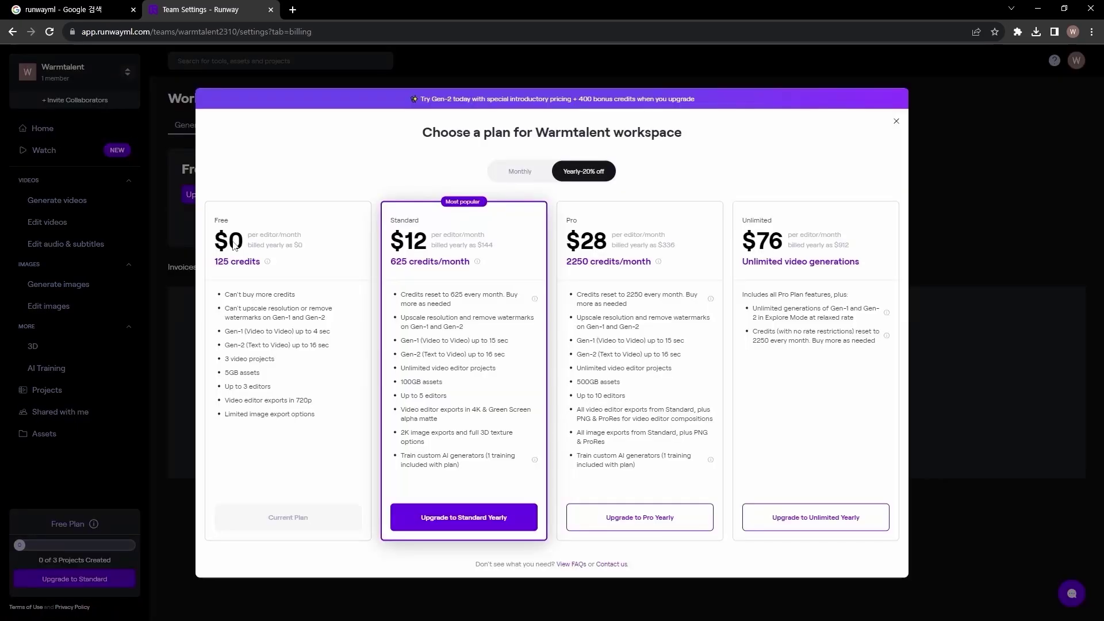
# Step: Review the workspace upgrade plans with yearly and monthly pricing, then close the plan overview
pyautogui.click(201, 195)
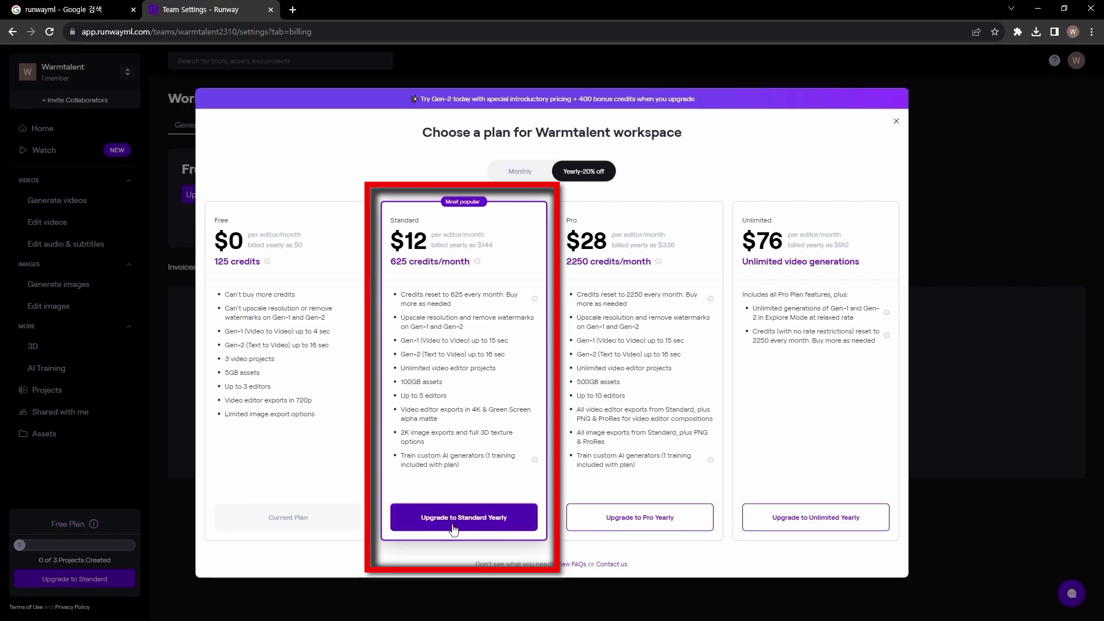
pyautogui.click(512, 173)
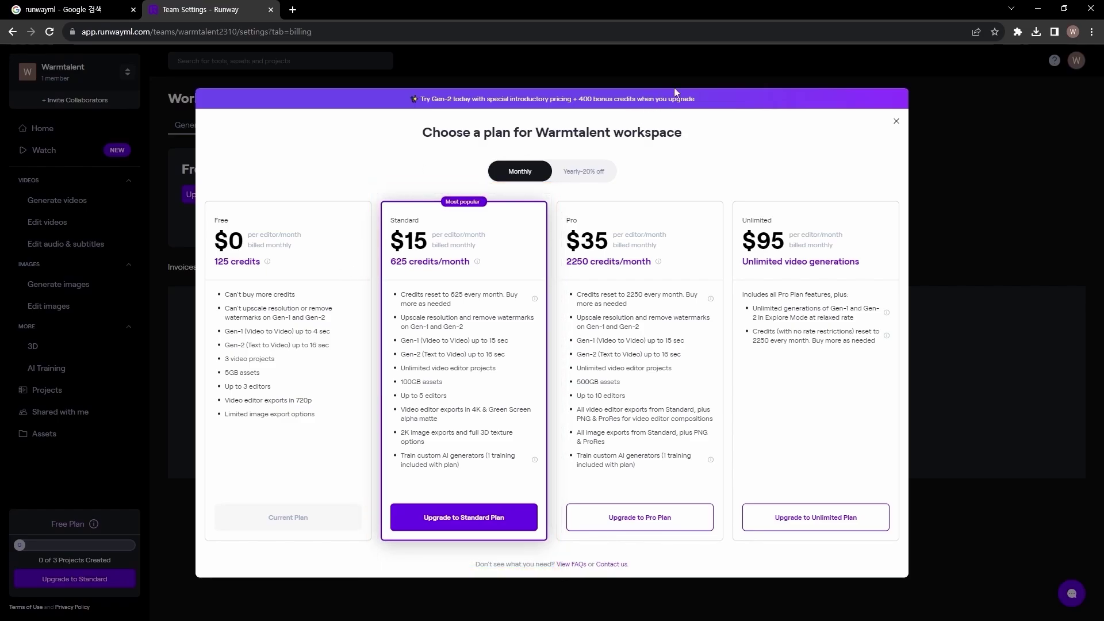
pyautogui.press('Escape')
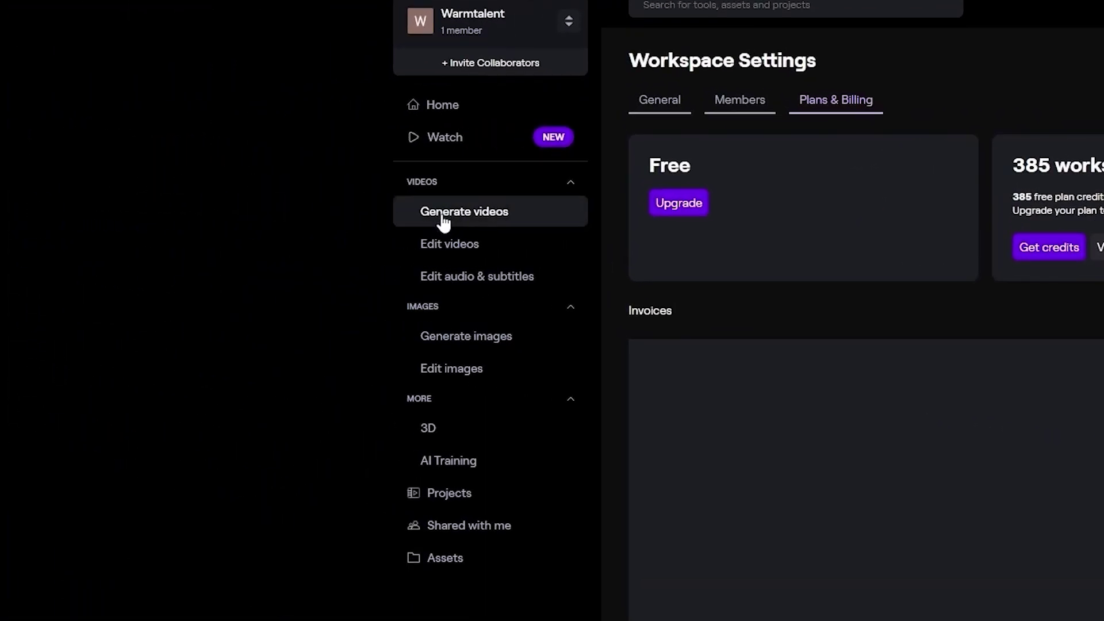
pyautogui.click(42, 205)
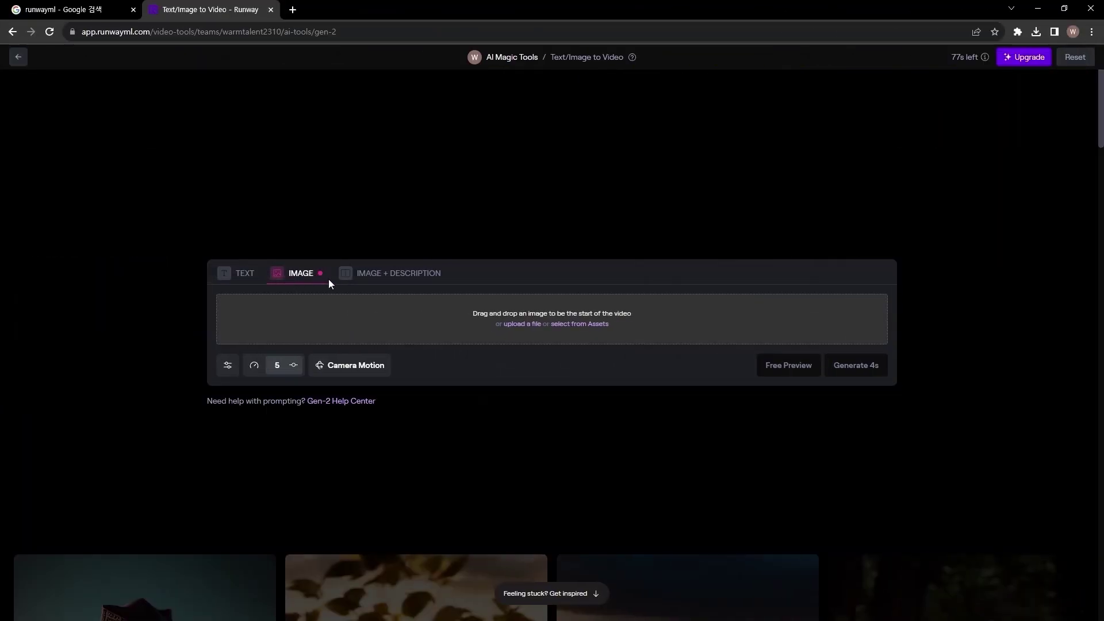
pyautogui.click(246, 277)
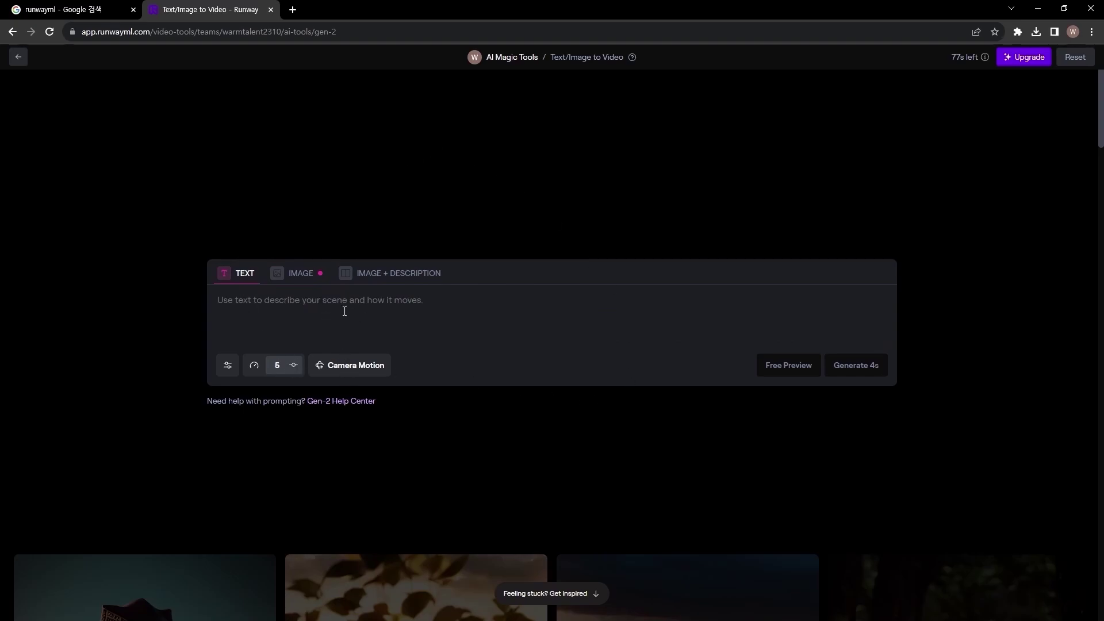
pyautogui.click(307, 280)
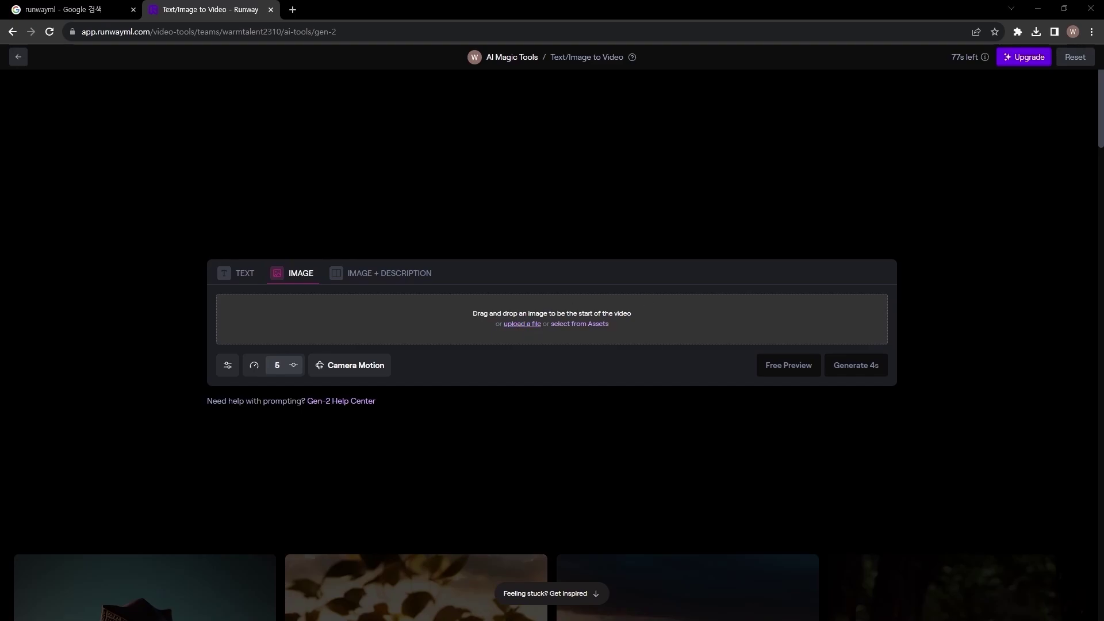
pyautogui.click(712, 382)
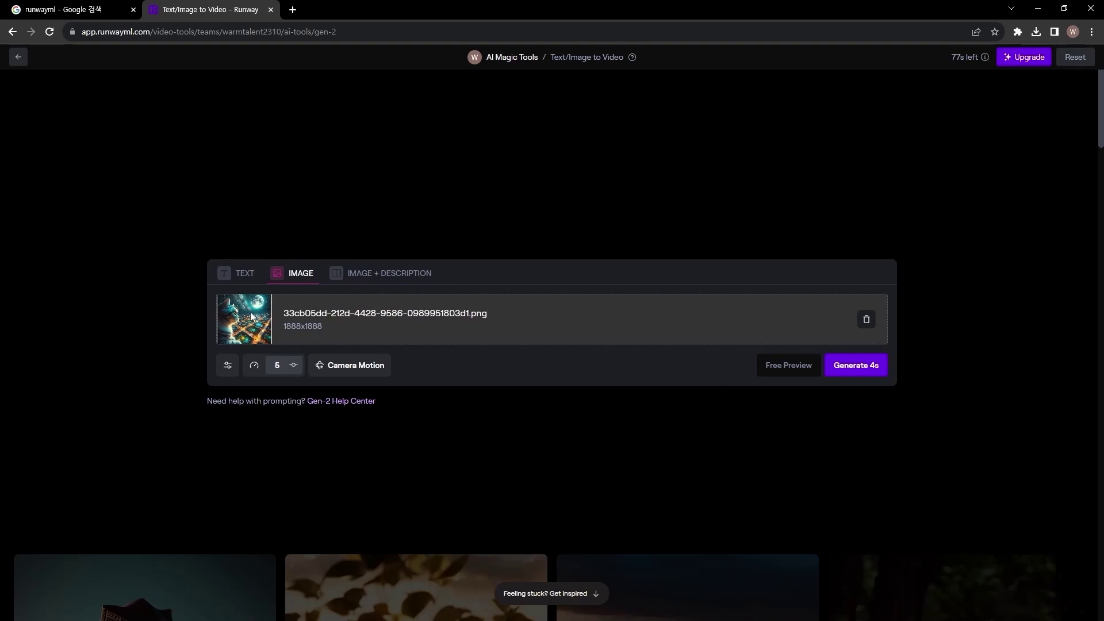
# Step: Fix the seed between generations and set the general motion intensity to 7
pyautogui.click(228, 365)
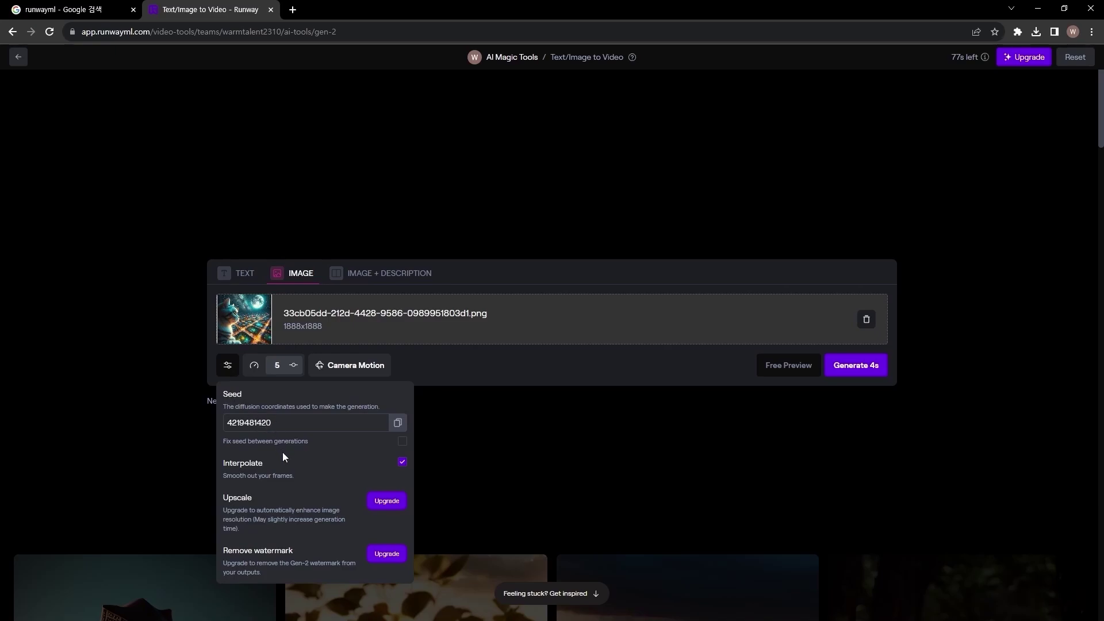
pyautogui.click(403, 441)
pyautogui.click(257, 370)
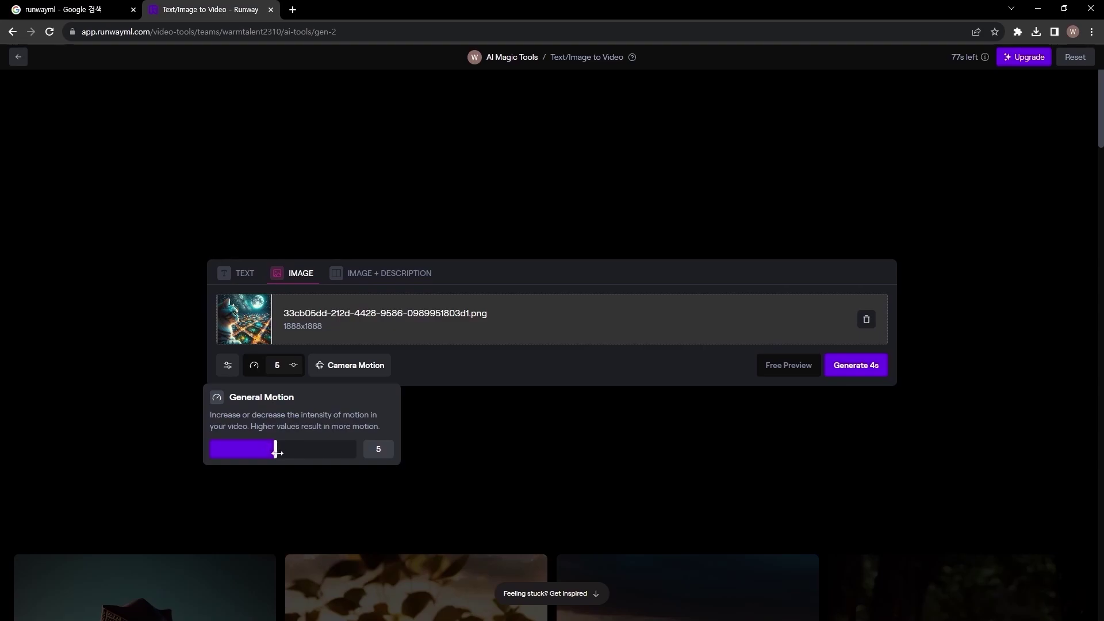
pyautogui.moveTo(280, 454); pyautogui.dragTo(306, 455)
# Step: Save a zoom-in camera motion and generate a 4-second video from the uploaded image
pyautogui.click(333, 368)
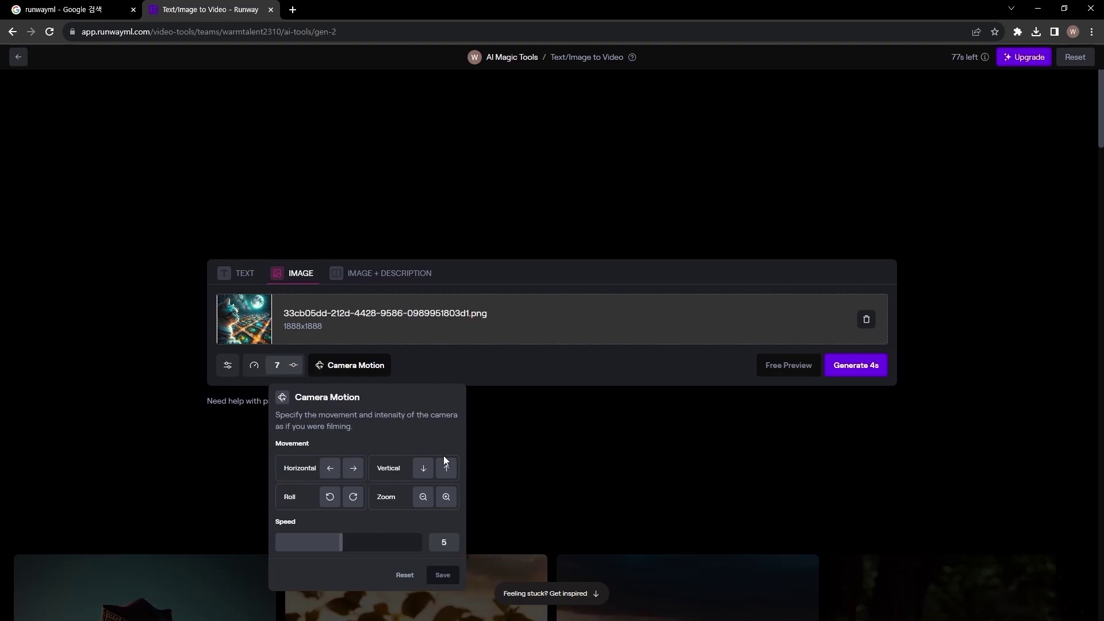
pyautogui.click(447, 498)
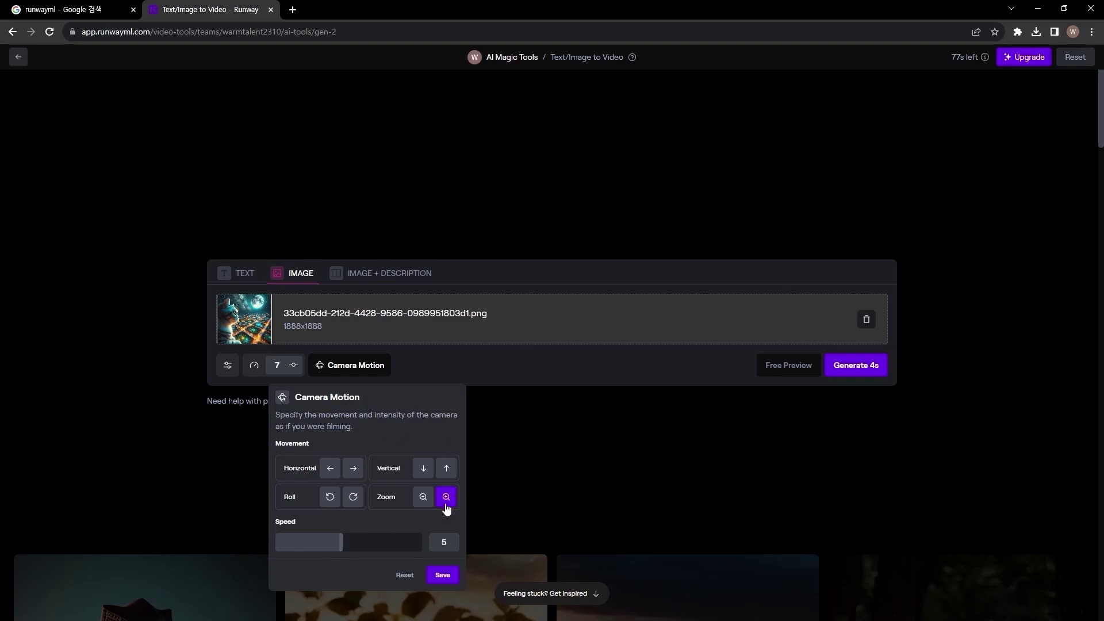
pyautogui.click(442, 575)
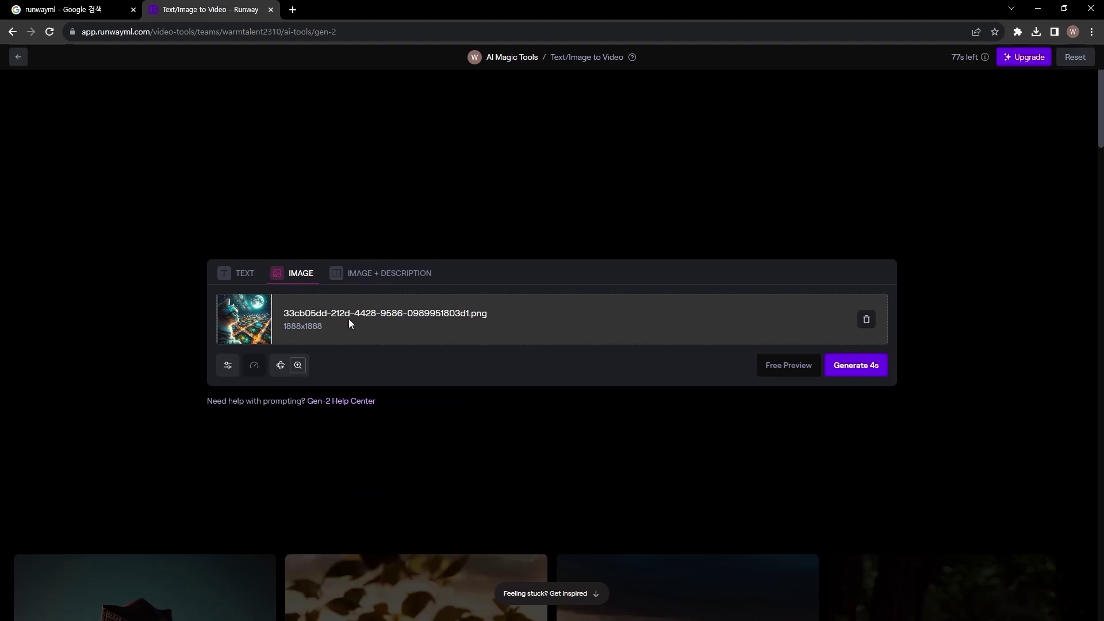
pyautogui.click(860, 369)
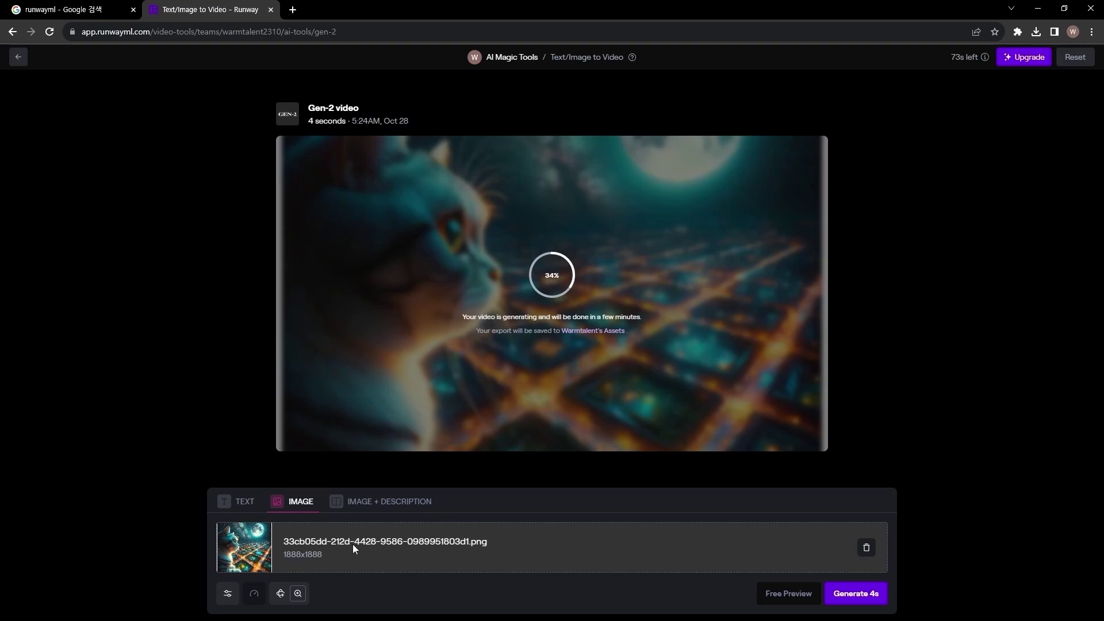
# Step: Change the camera motion to counterclockwise roll with zoom out at speed 9, and generate another 4-second video
pyautogui.click(281, 597)
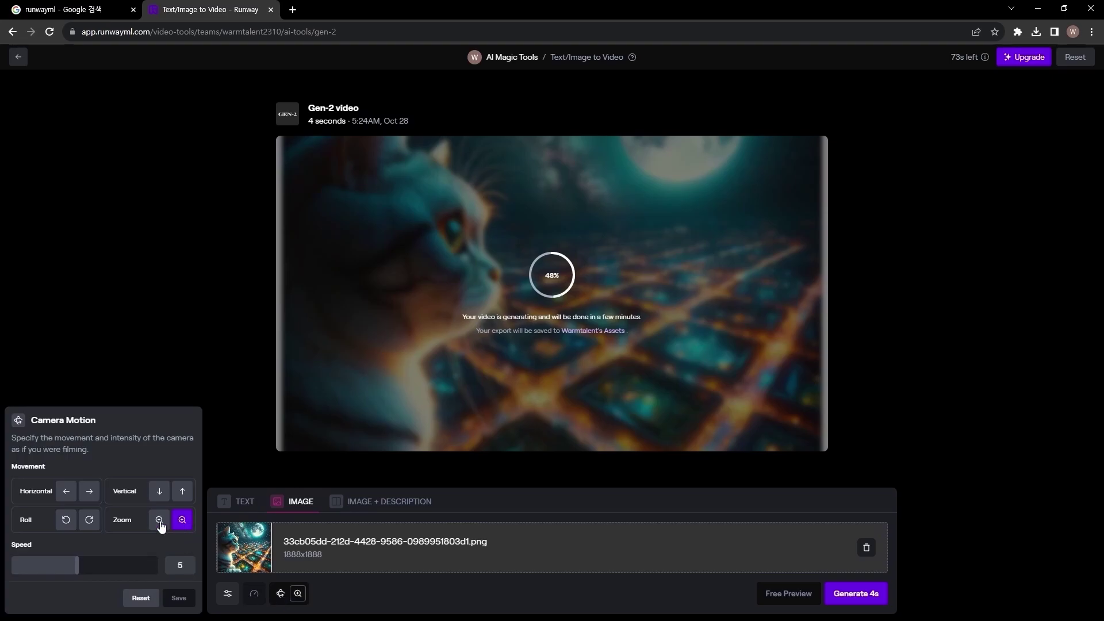
pyautogui.click(65, 523)
pyautogui.click(157, 523)
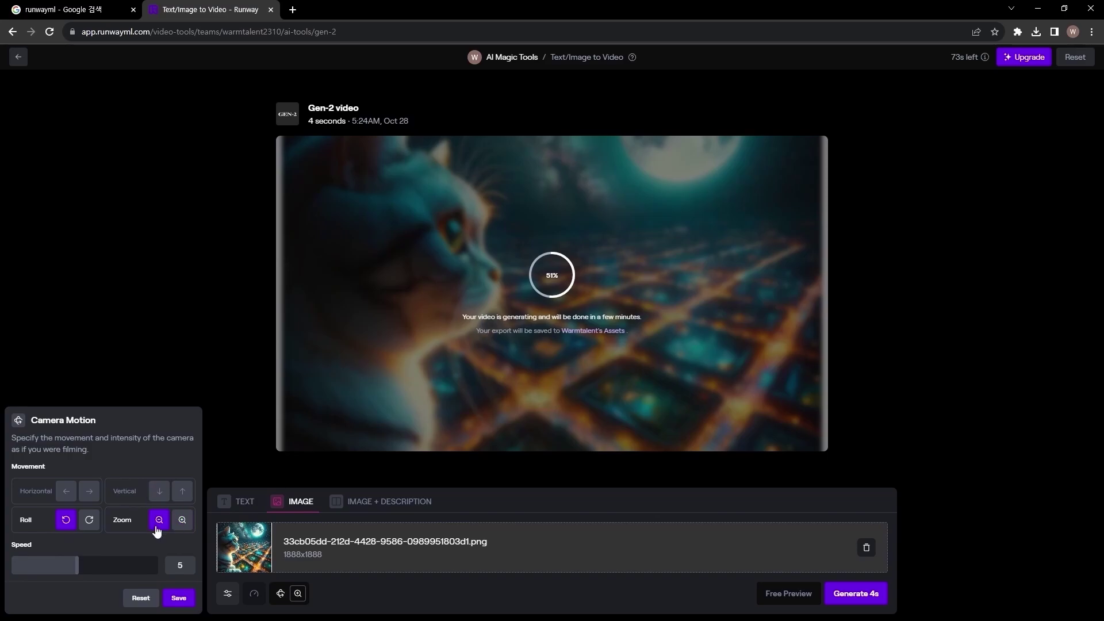
pyautogui.moveTo(77, 565); pyautogui.dragTo(136, 566)
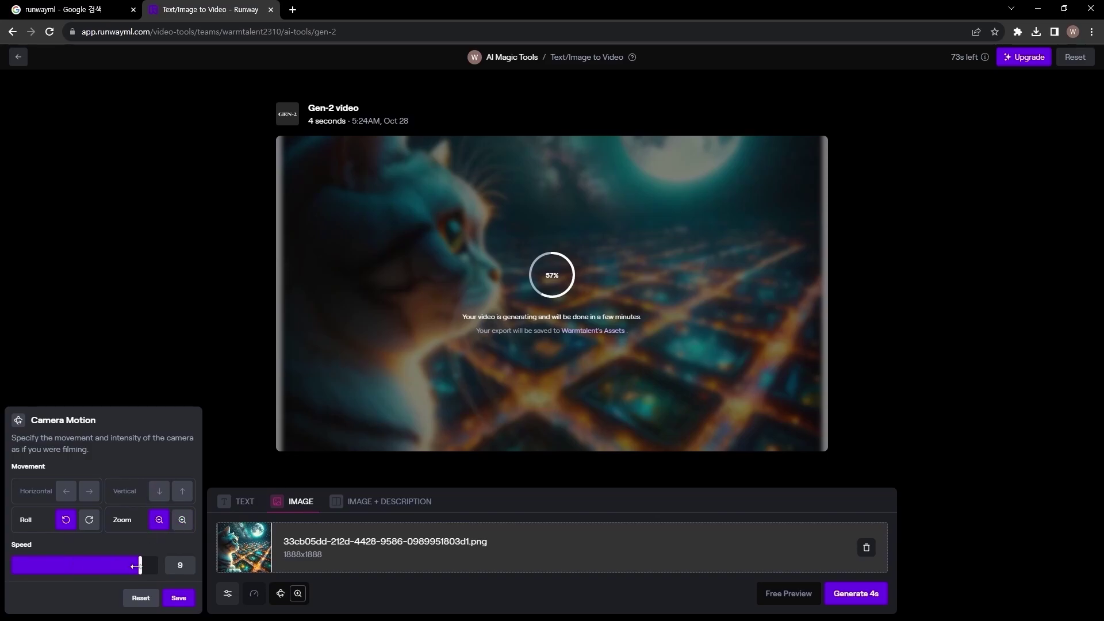
pyautogui.click(178, 599)
pyautogui.click(866, 598)
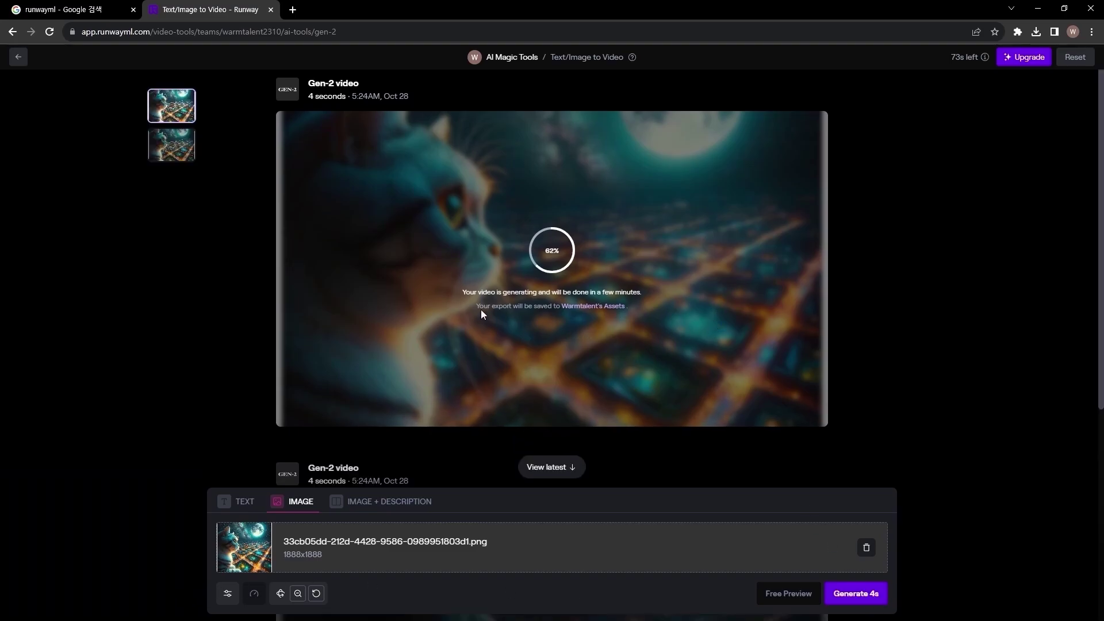
# Step: Check the generation progress of both queued Gen-2 videos
pyautogui.click(183, 151)
pyautogui.scroll(6, 300, 258)
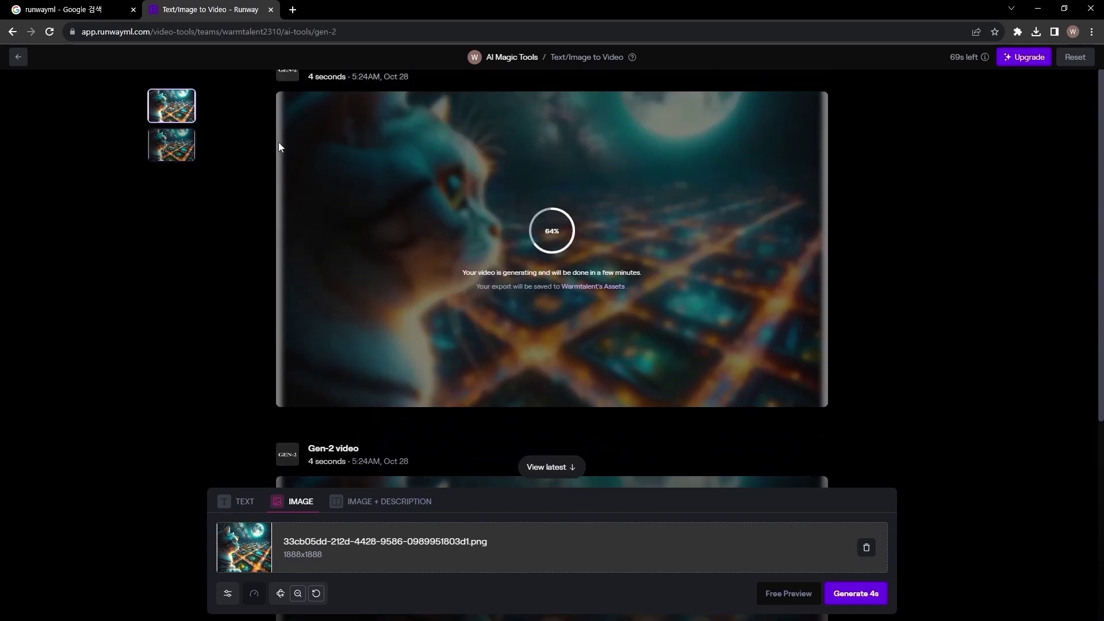
pyautogui.click(173, 150)
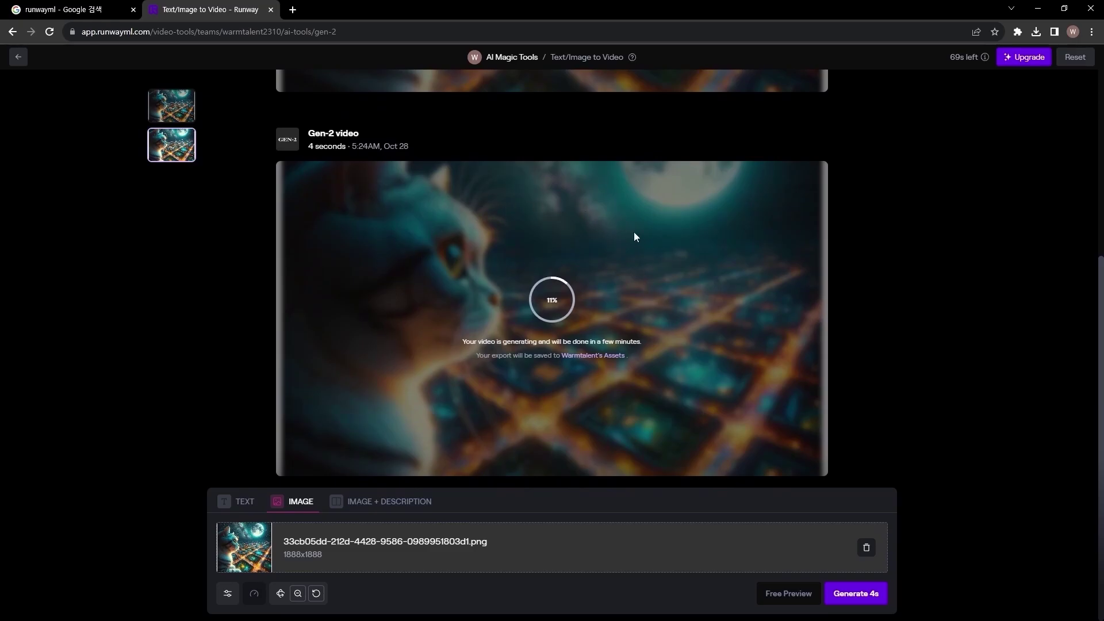
pyautogui.click(180, 109)
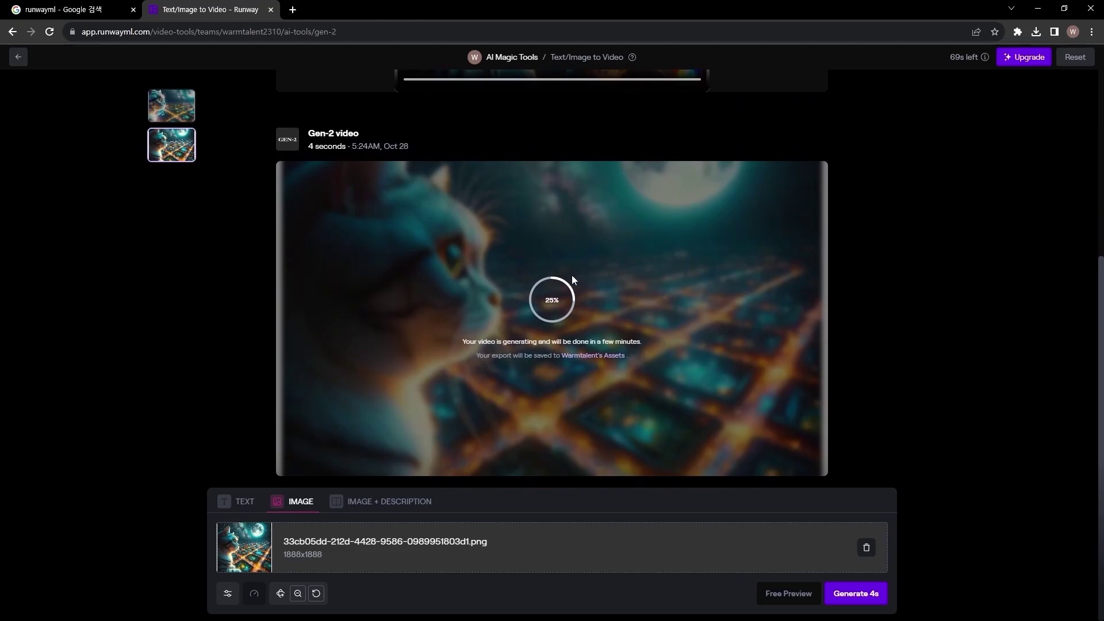
# Step: Play the first generated video in full screen, pause it partway and return to the generation page
pyautogui.scroll(5, 569, 279)
pyautogui.click(668, 399)
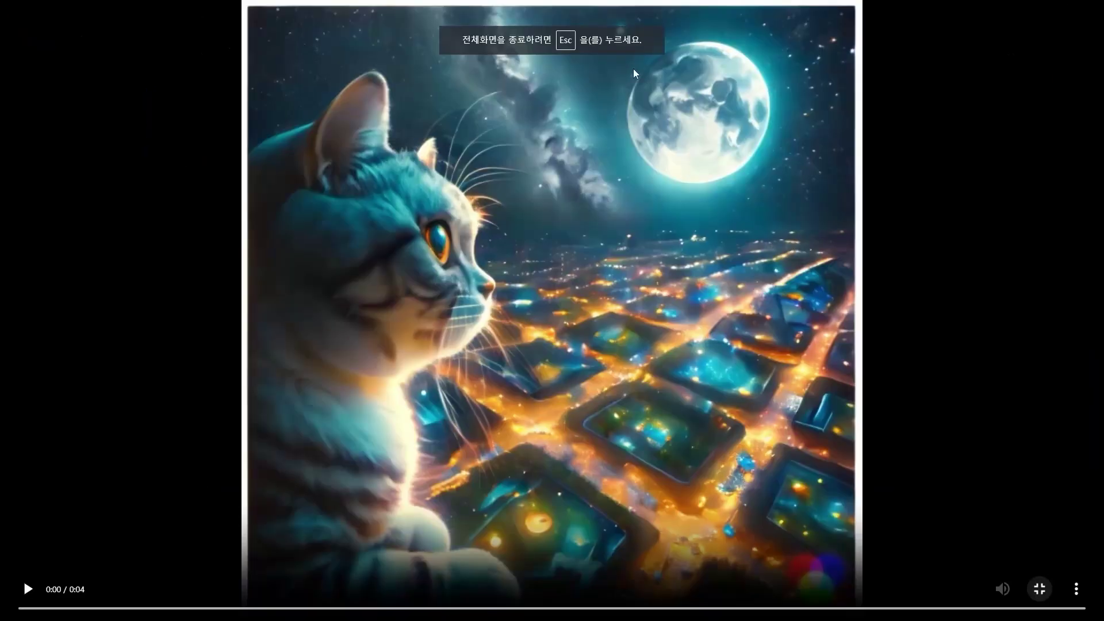
pyautogui.click(25, 590)
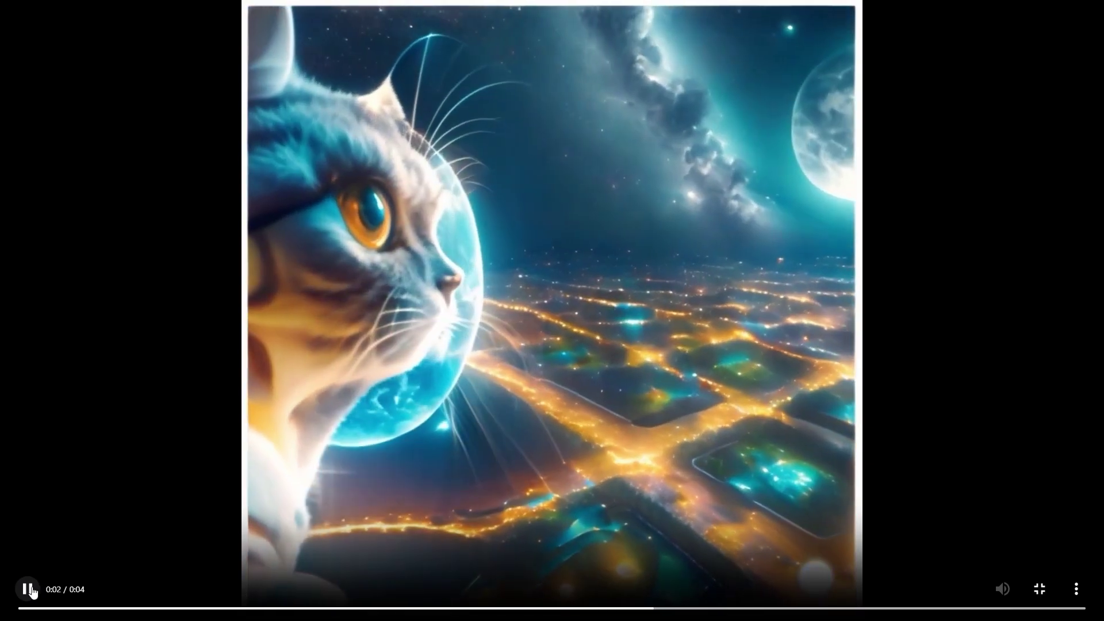
pyautogui.click(56, 292)
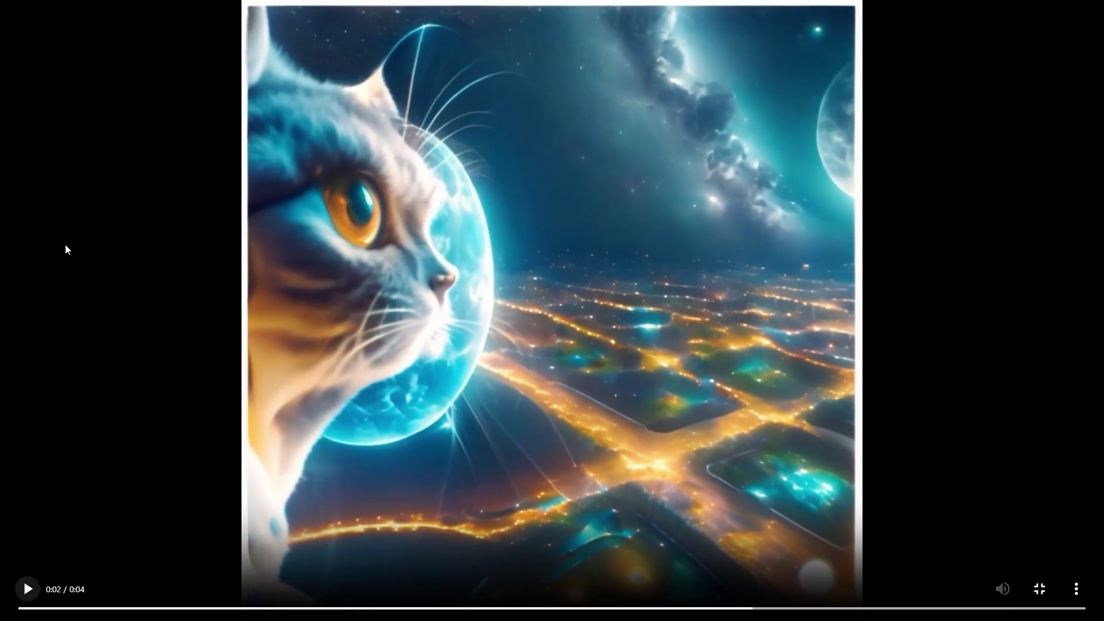
pyautogui.click(1035, 588)
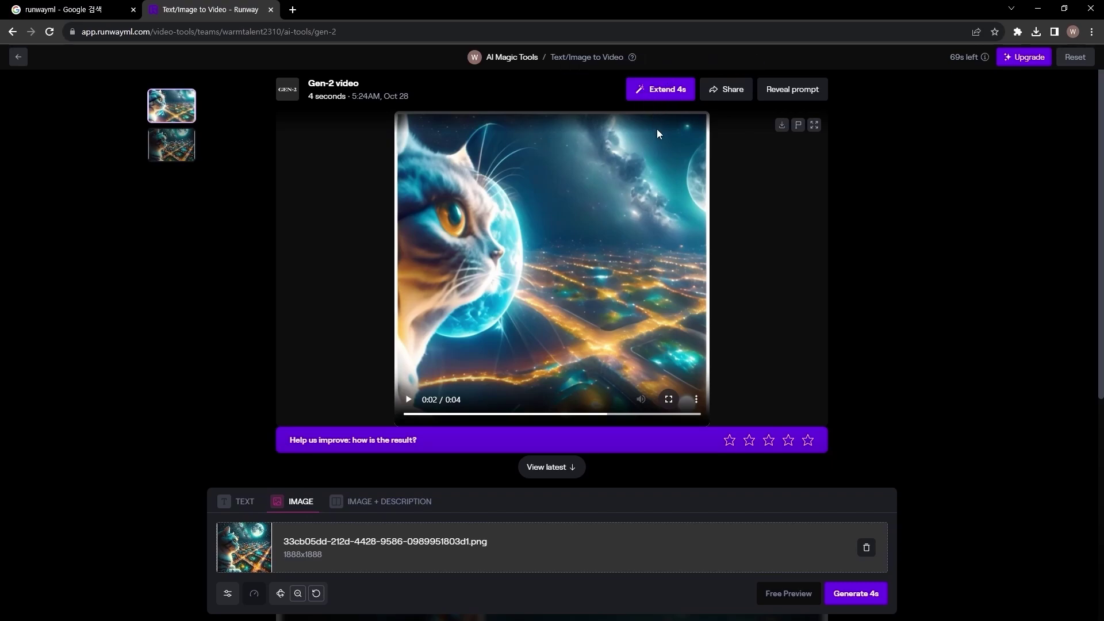
# Step: Check the second generation along with its seed and camera motion settings
pyautogui.scroll(-6, 899, 350)
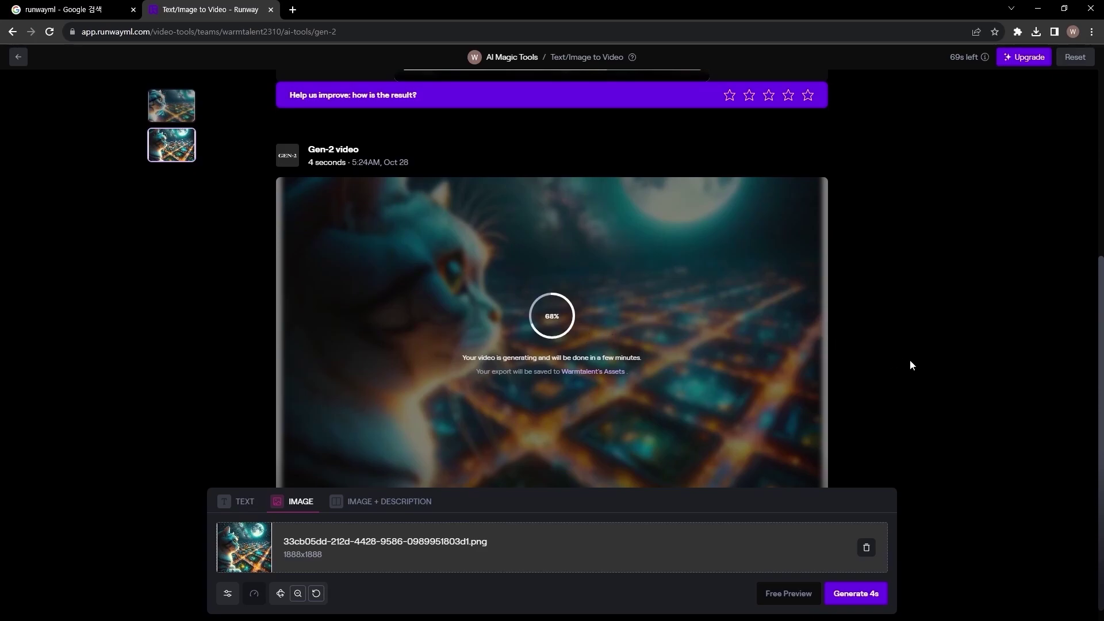
pyautogui.click(228, 593)
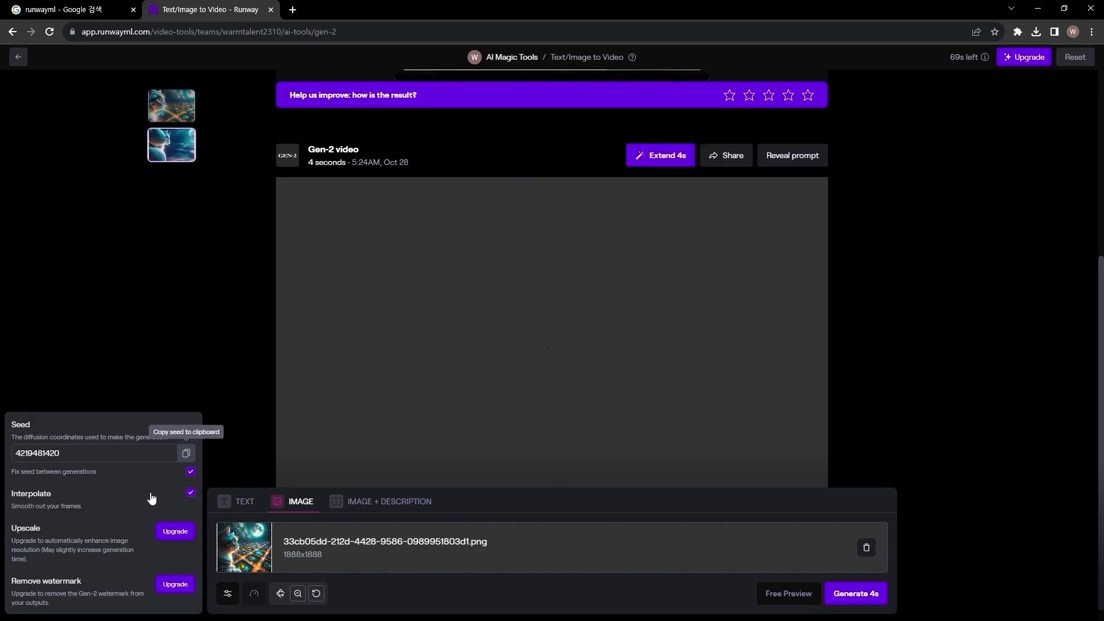
pyautogui.click(280, 594)
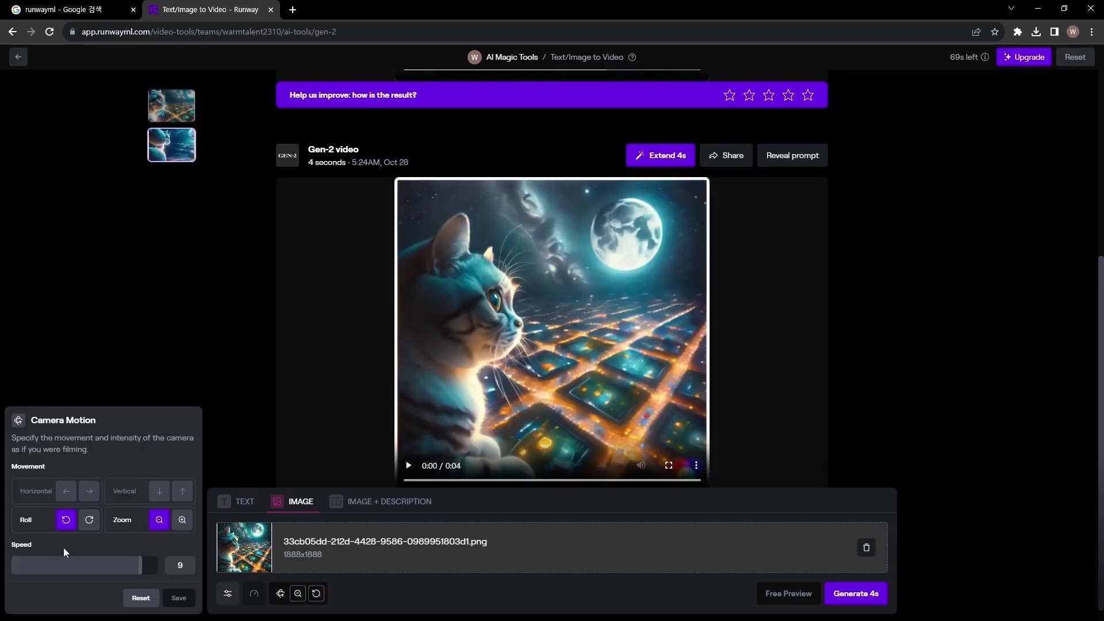
pyautogui.click(948, 350)
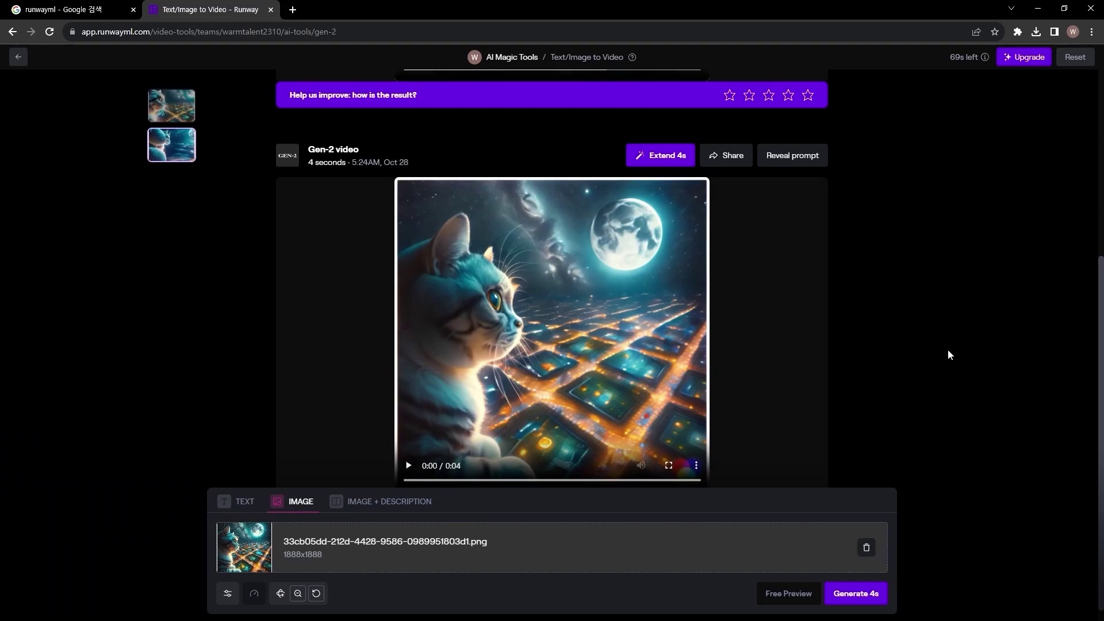
# Step: Replay the first generated video in full screen
pyautogui.scroll(5, 948, 349)
pyautogui.doubleClick(498, 396)
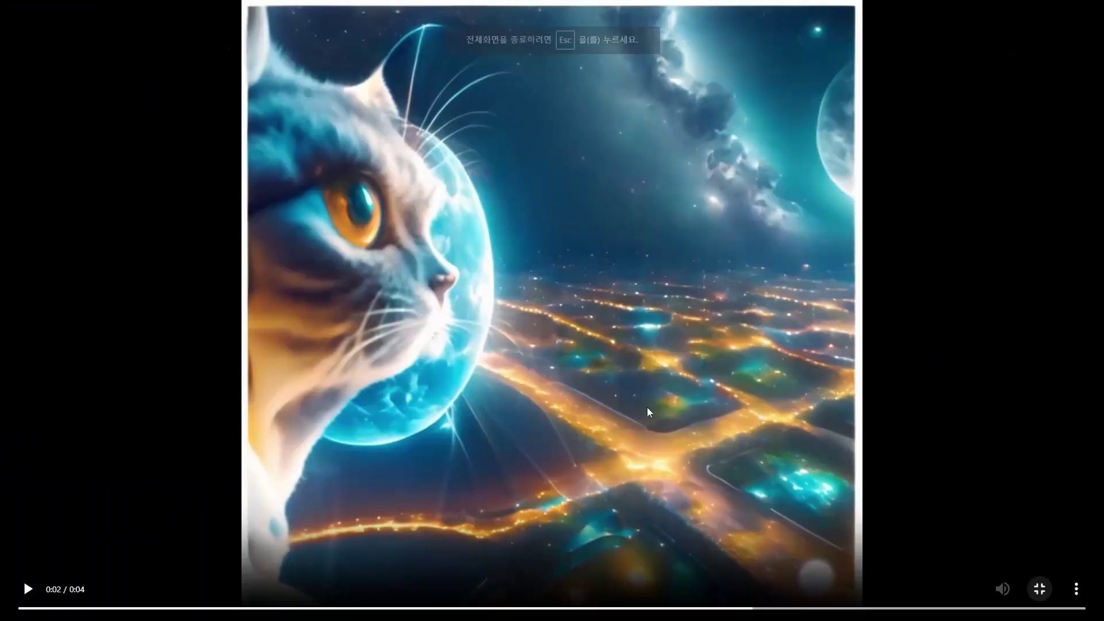
pyautogui.click(23, 605)
pyautogui.click(23, 595)
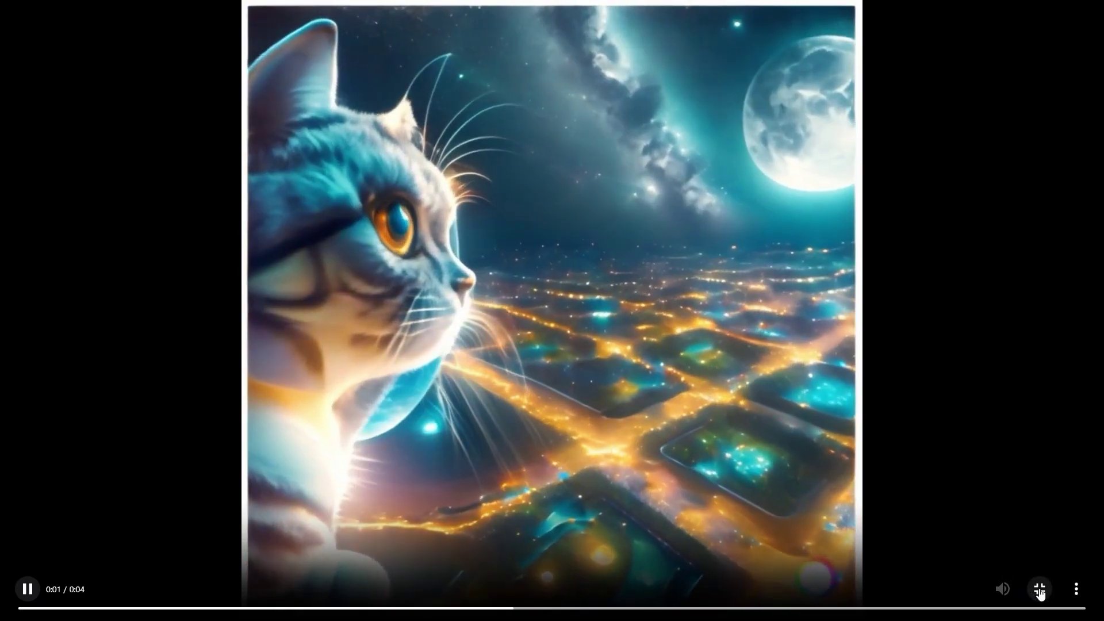
# Step: Leave the first video's full-screen playback, then play the second generated video in full screen and return to the generation page
pyautogui.click(1040, 589)
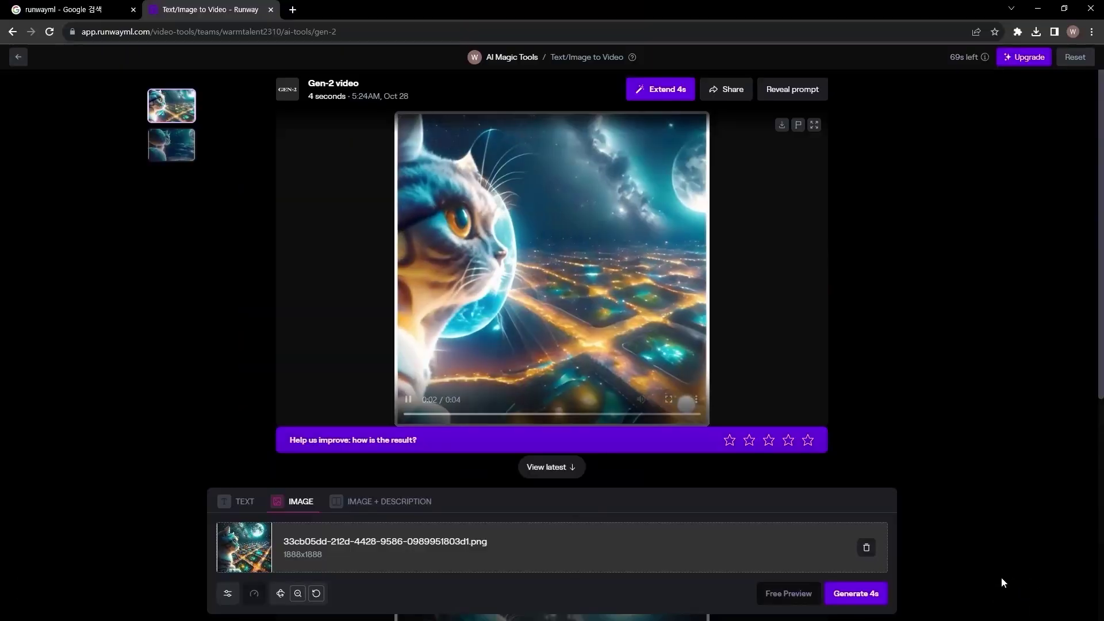
pyautogui.scroll(-6, 819, 384)
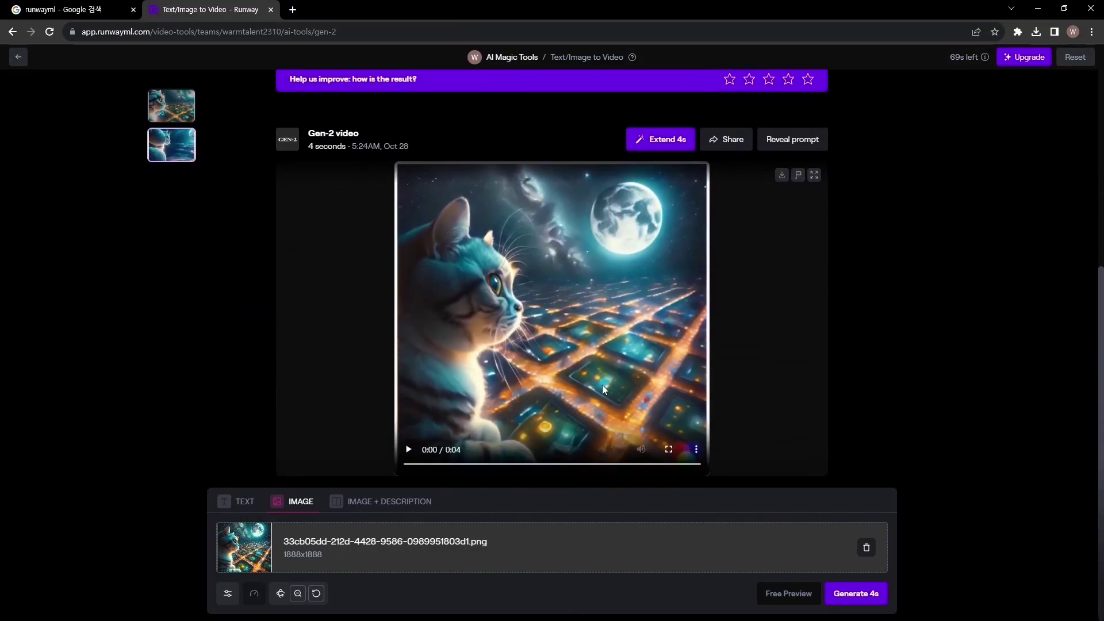
pyautogui.click(668, 449)
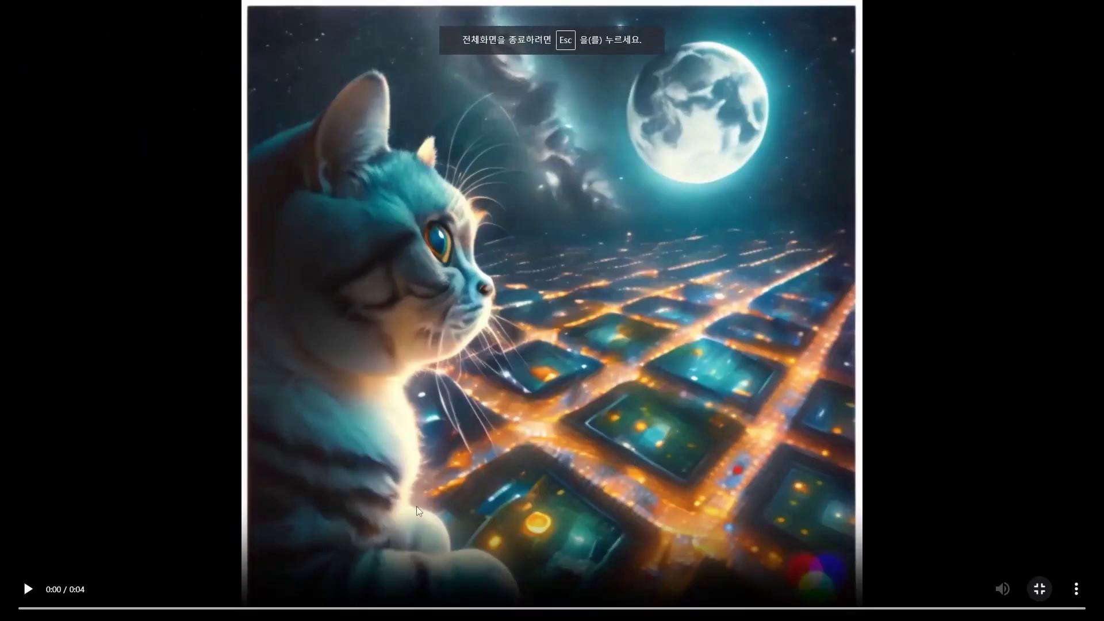
pyautogui.click(28, 590)
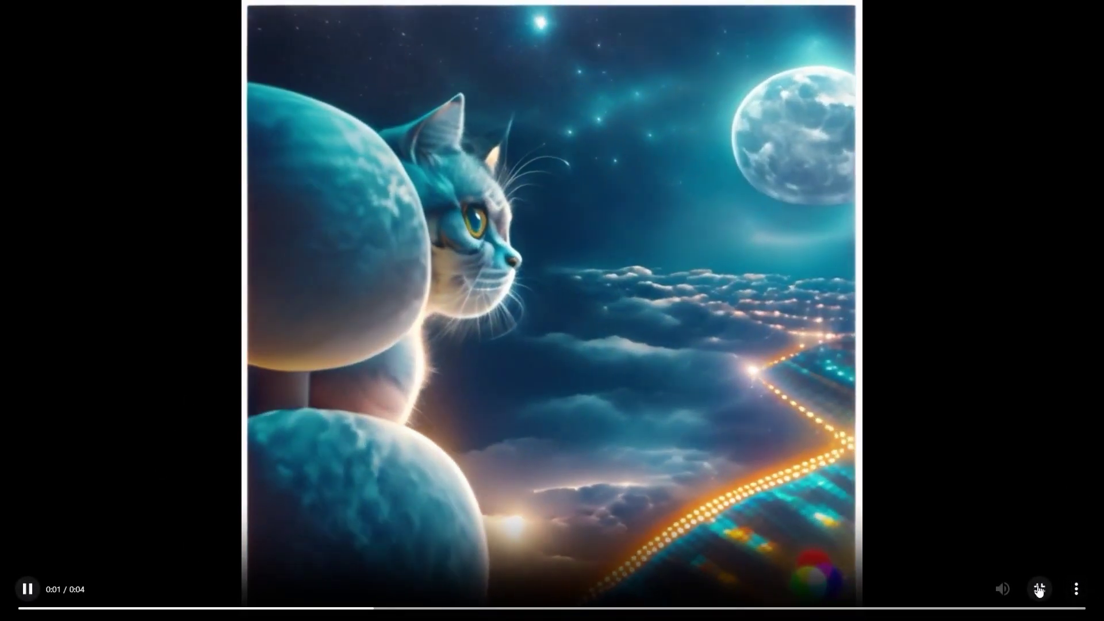
pyautogui.click(1039, 589)
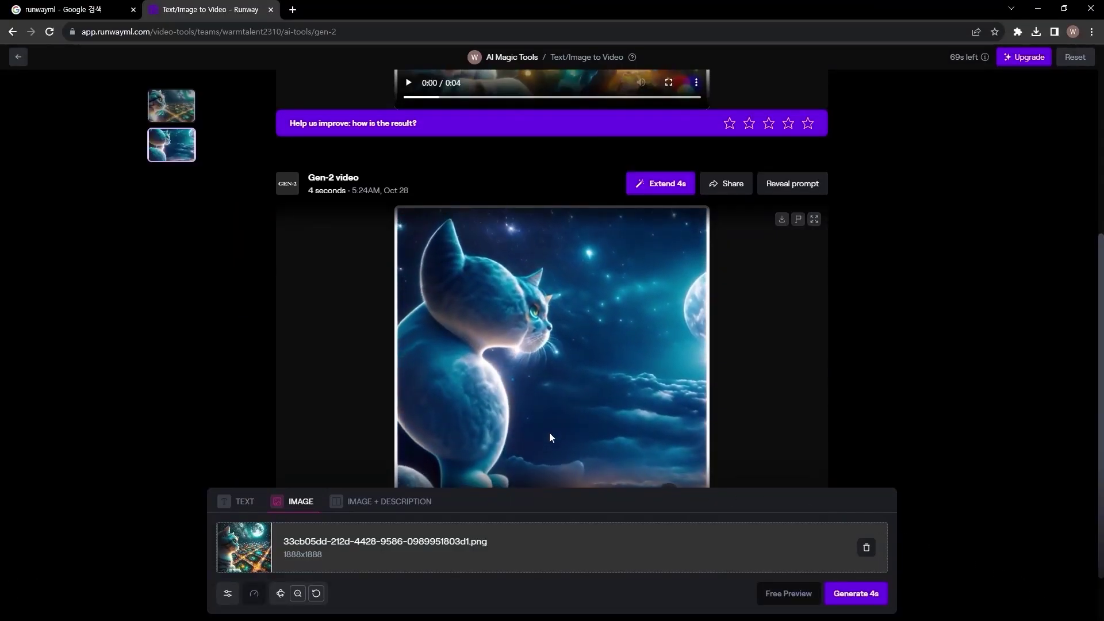
pyautogui.scroll(5, 550, 433)
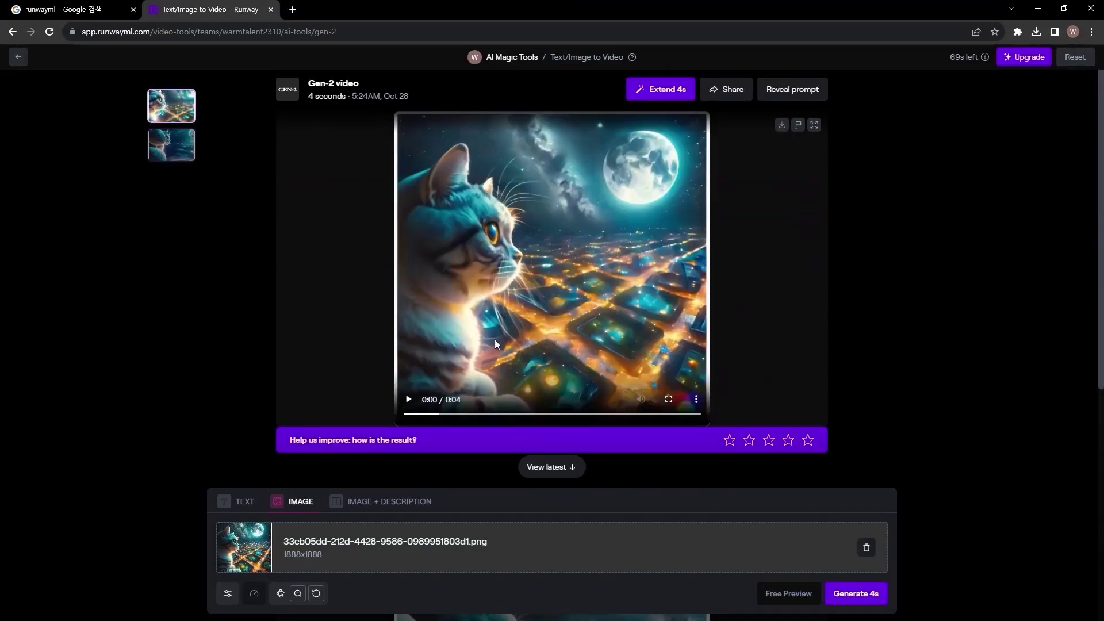
# Step: Start a 4-second extension of the first generated video and add upward vertical movement to its camera motion
pyautogui.click(649, 92)
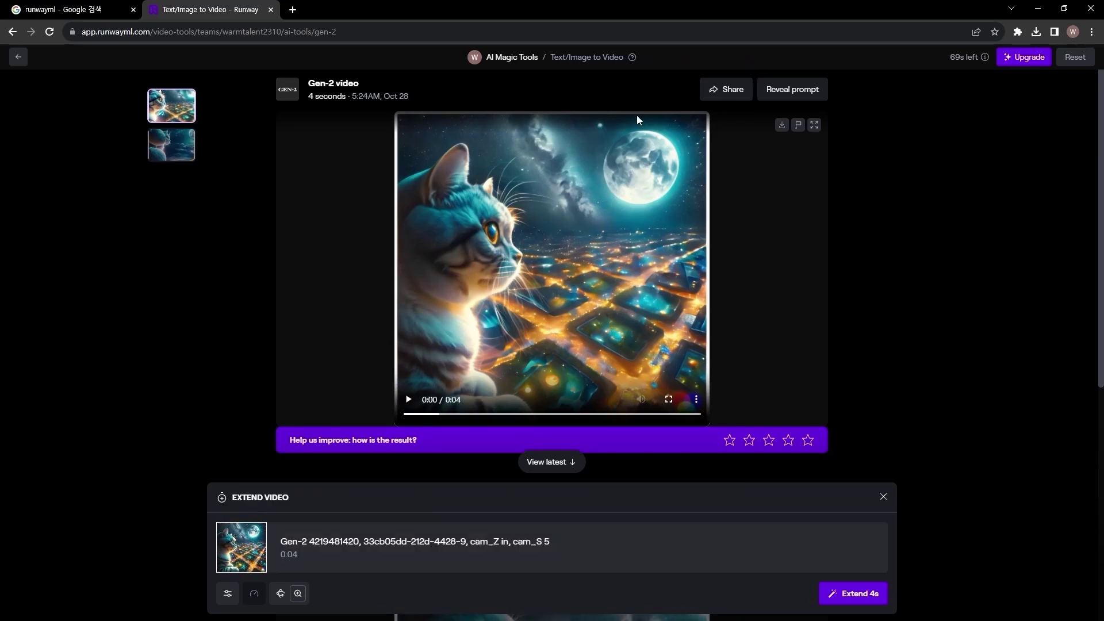
pyautogui.scroll(-3, 592, 226)
pyautogui.scroll(3, 588, 273)
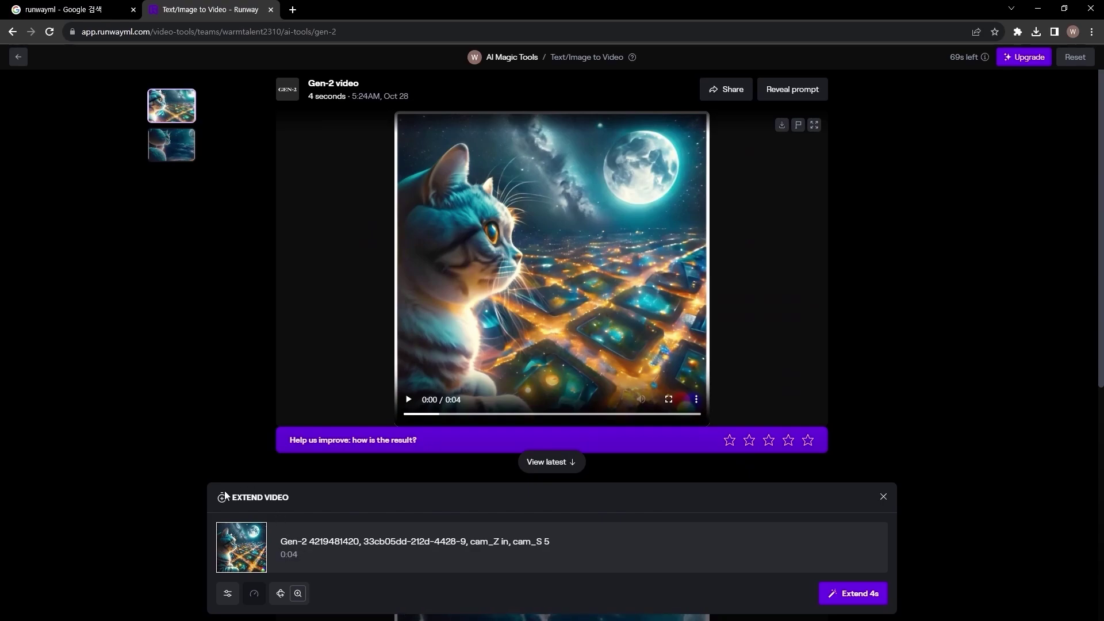
pyautogui.click(296, 596)
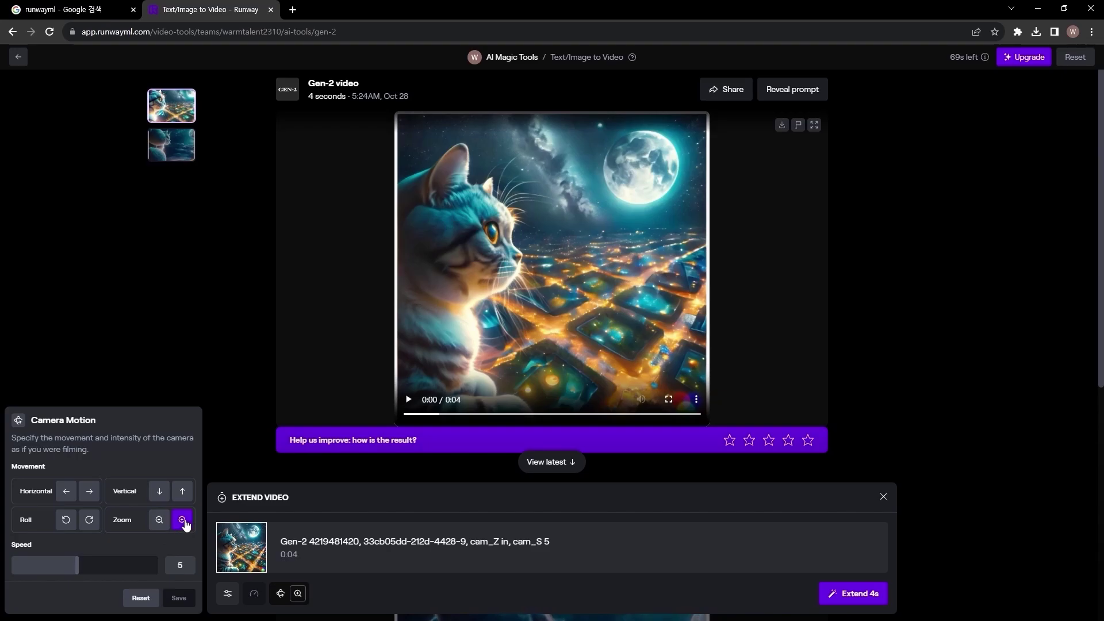
pyautogui.click(182, 492)
pyautogui.click(179, 598)
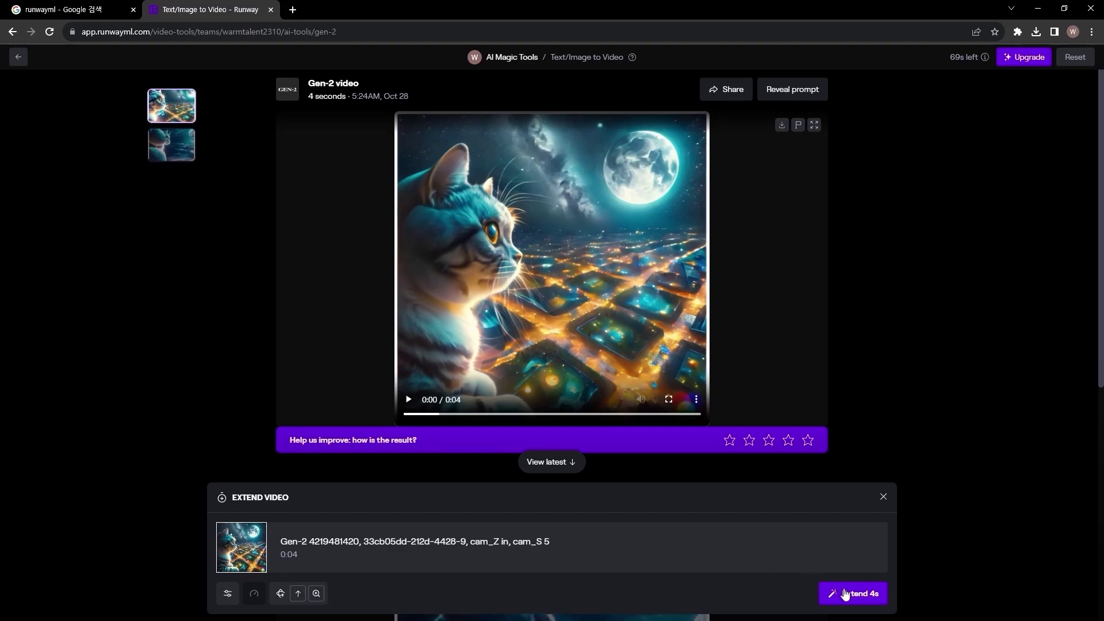
# Step: Remove the zoom-in from the extension's camera motion, save it and generate the 4-second extension
pyautogui.click(281, 593)
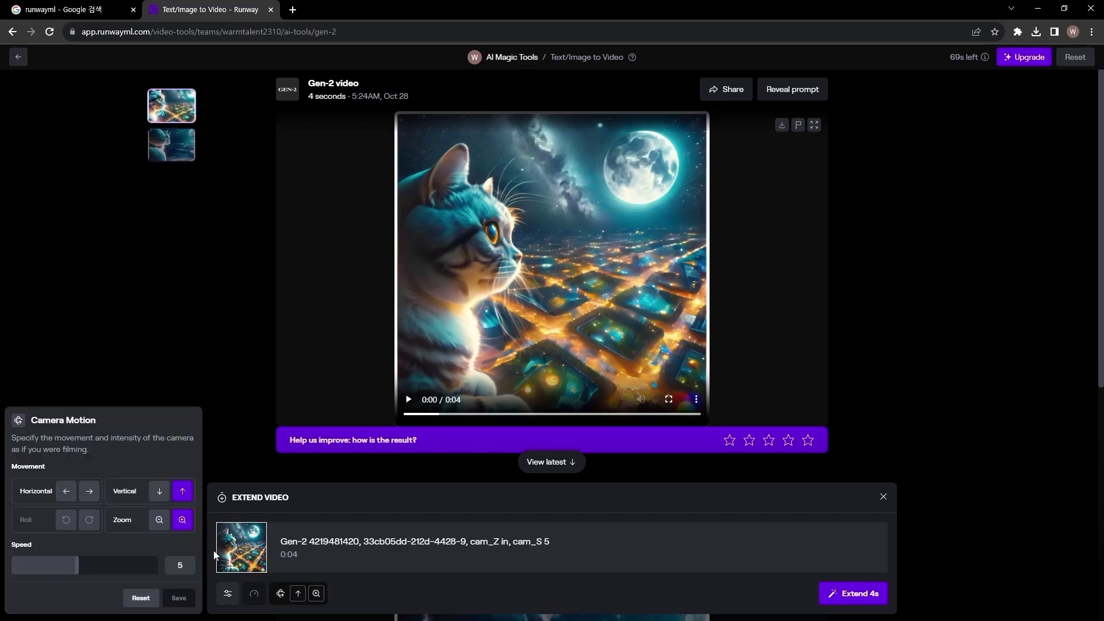
pyautogui.click(182, 519)
pyautogui.click(179, 598)
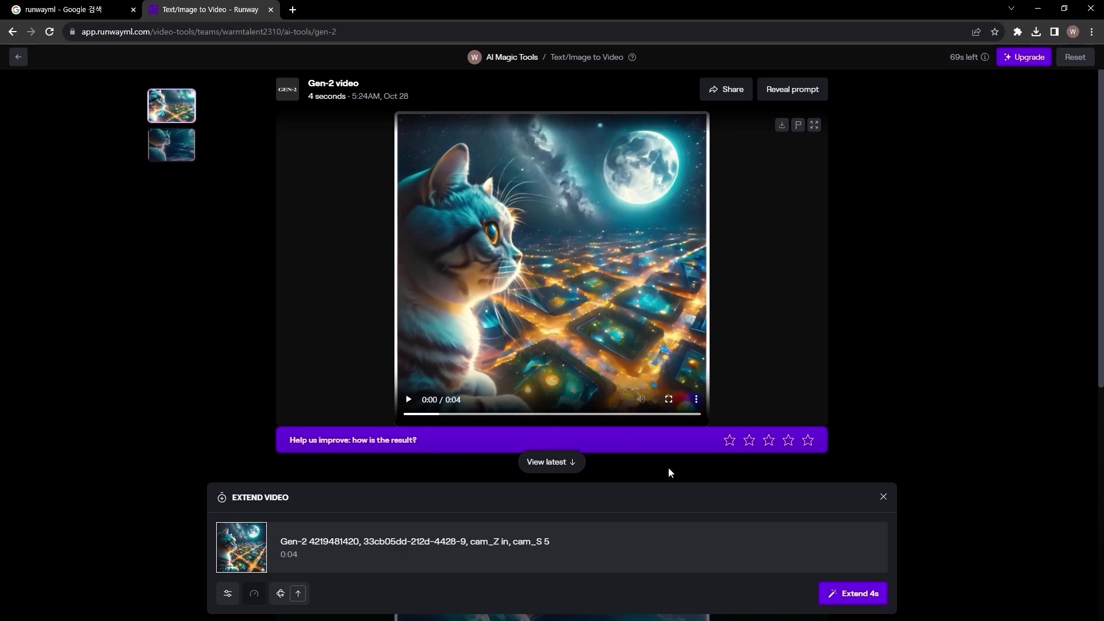
pyautogui.click(851, 595)
pyautogui.scroll(-3, 805, 363)
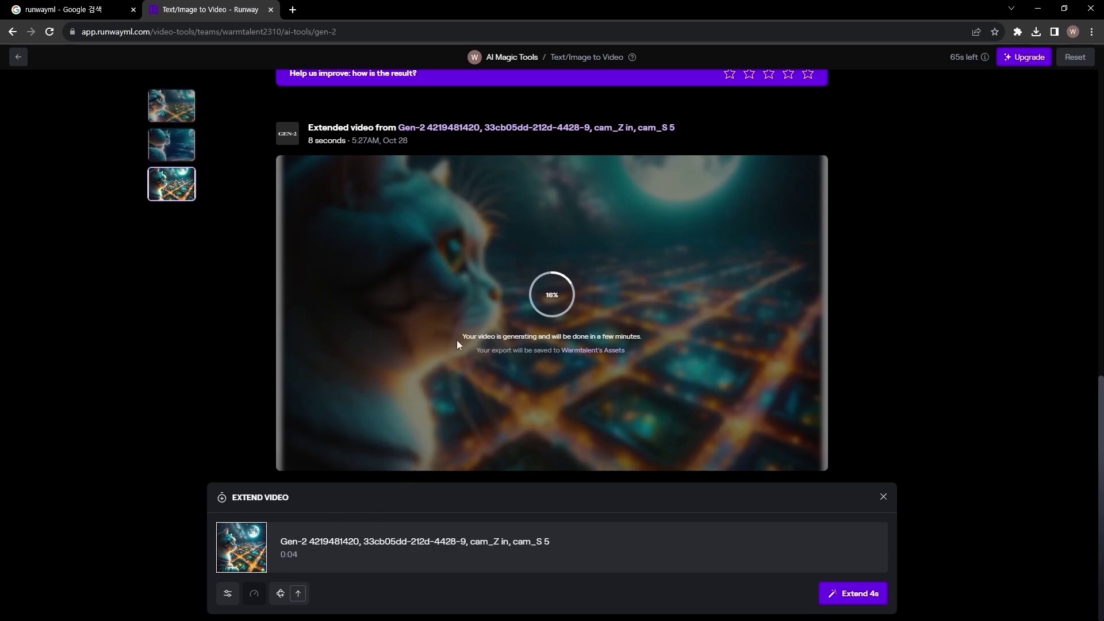
# Step: Change the camera motion to horizontal right with zoom out and no vertical movement, then generate a second 4-second extension
pyautogui.click(297, 595)
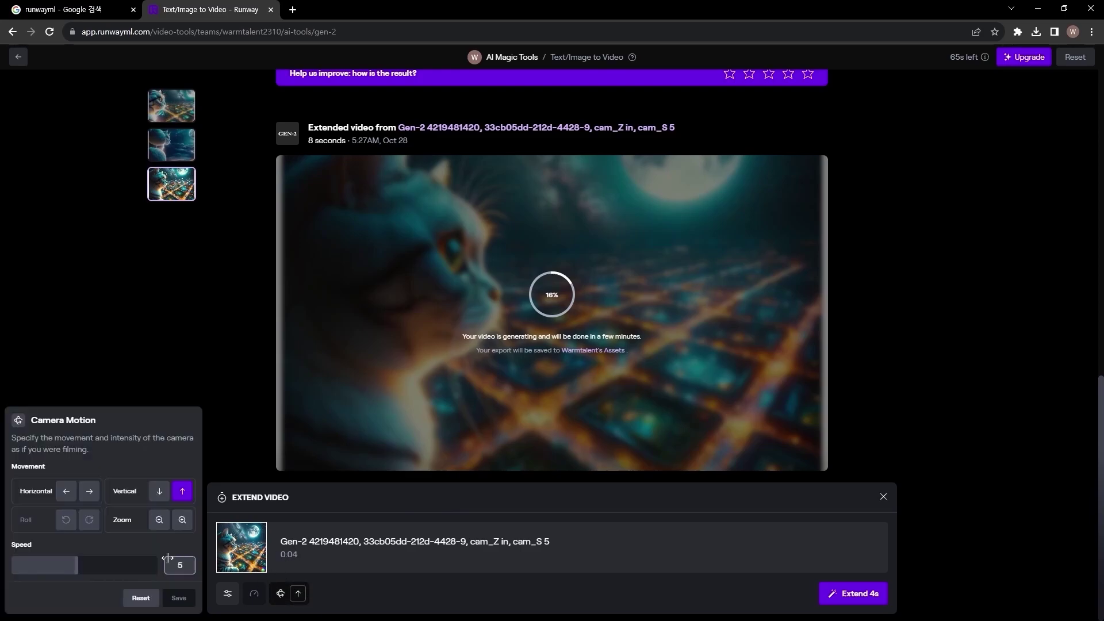
pyautogui.click(88, 498)
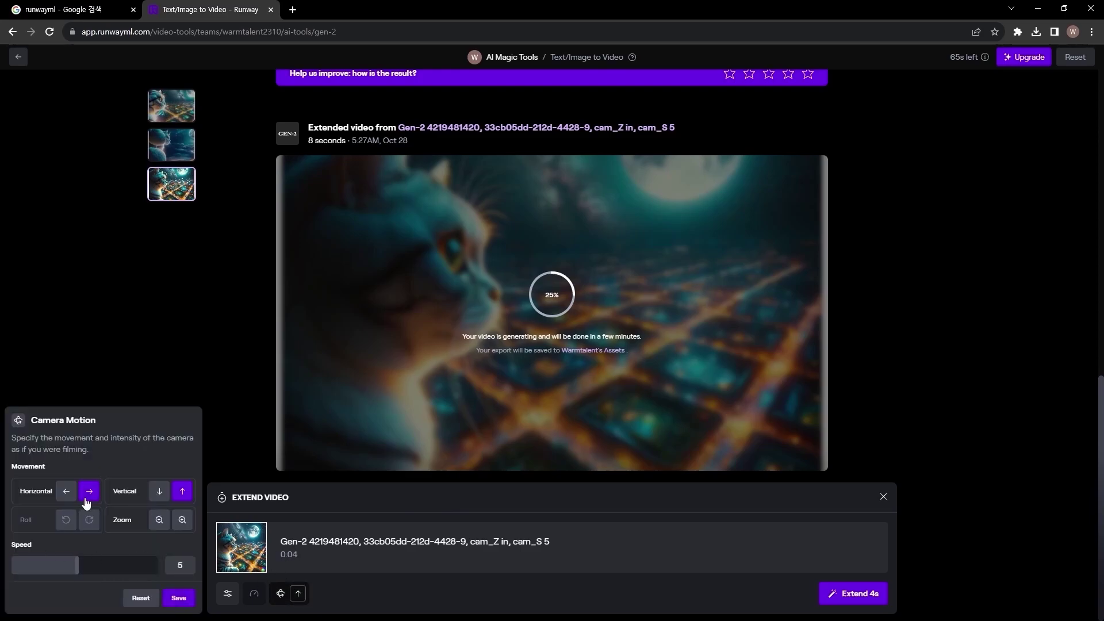
pyautogui.click(182, 493)
pyautogui.click(160, 520)
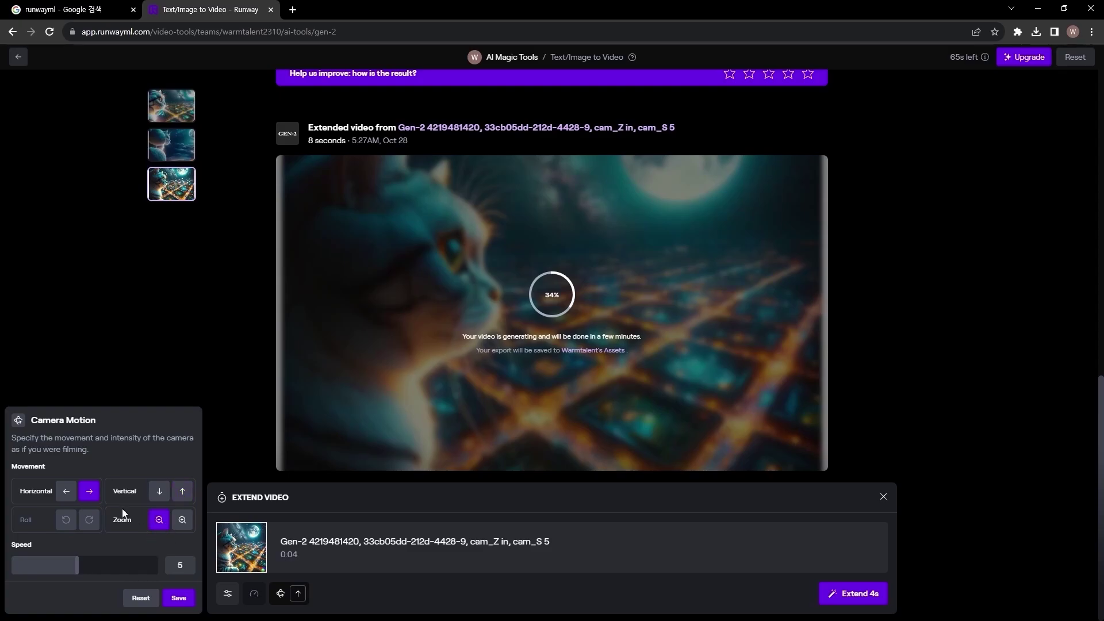
pyautogui.click(177, 602)
pyautogui.click(853, 596)
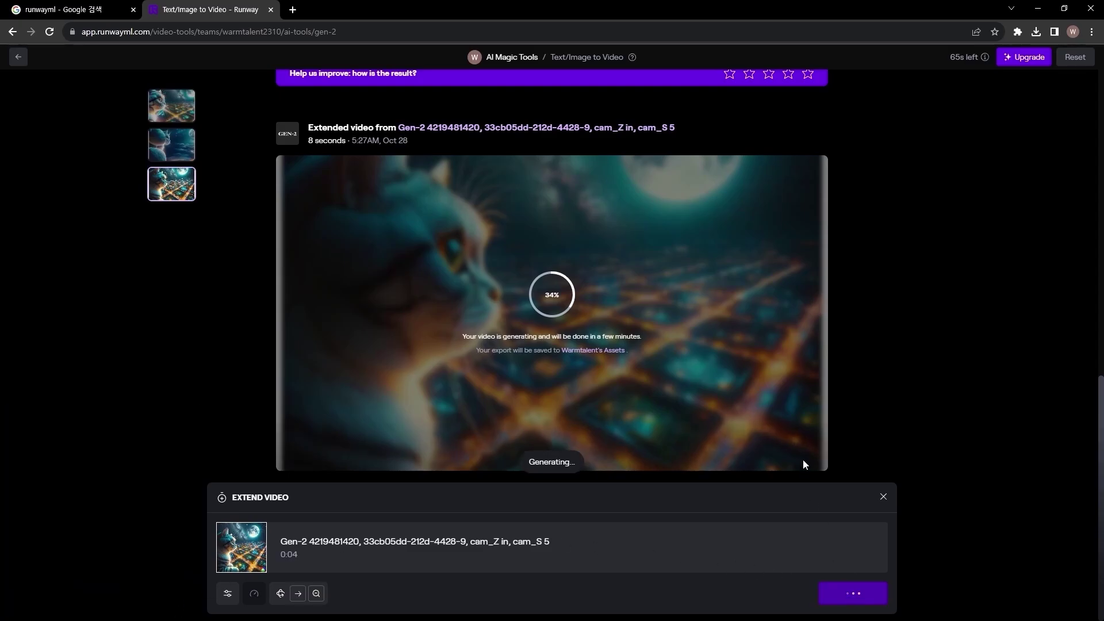
pyautogui.scroll(-3, 633, 206)
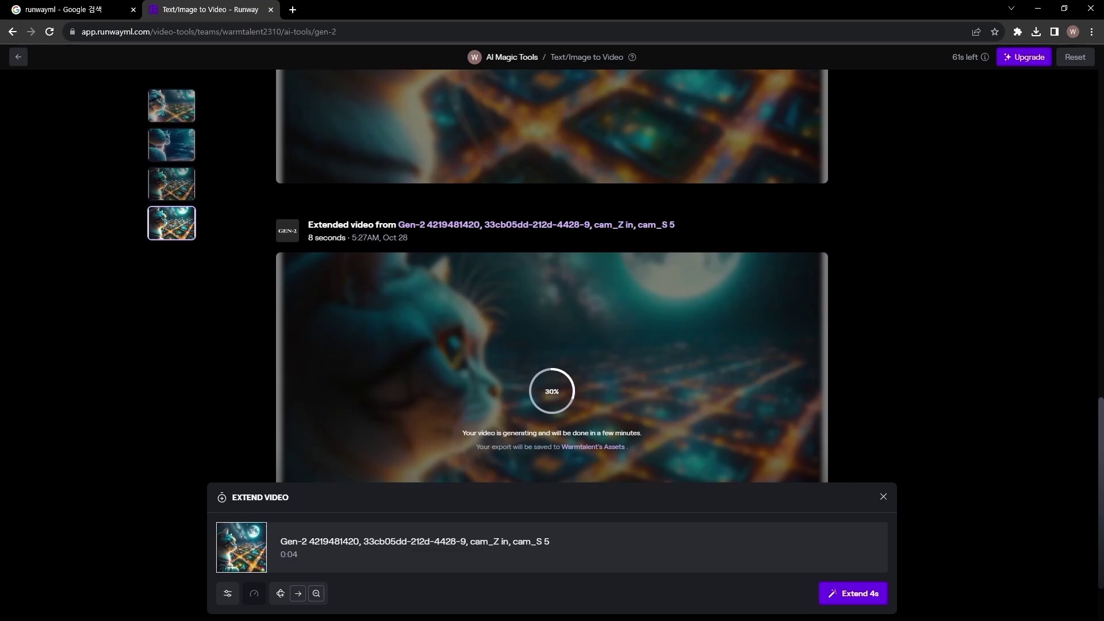
# Step: Replay the first generated video on the page and reveal the second generated video's prompt settings
pyautogui.scroll(15, 648, 328)
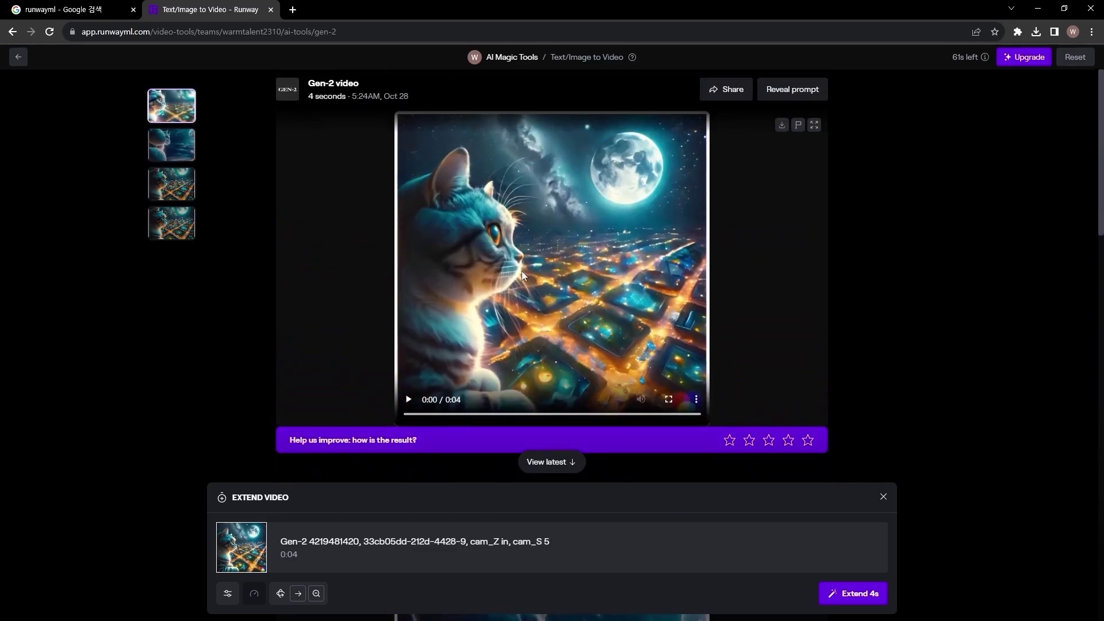
pyautogui.click(521, 272)
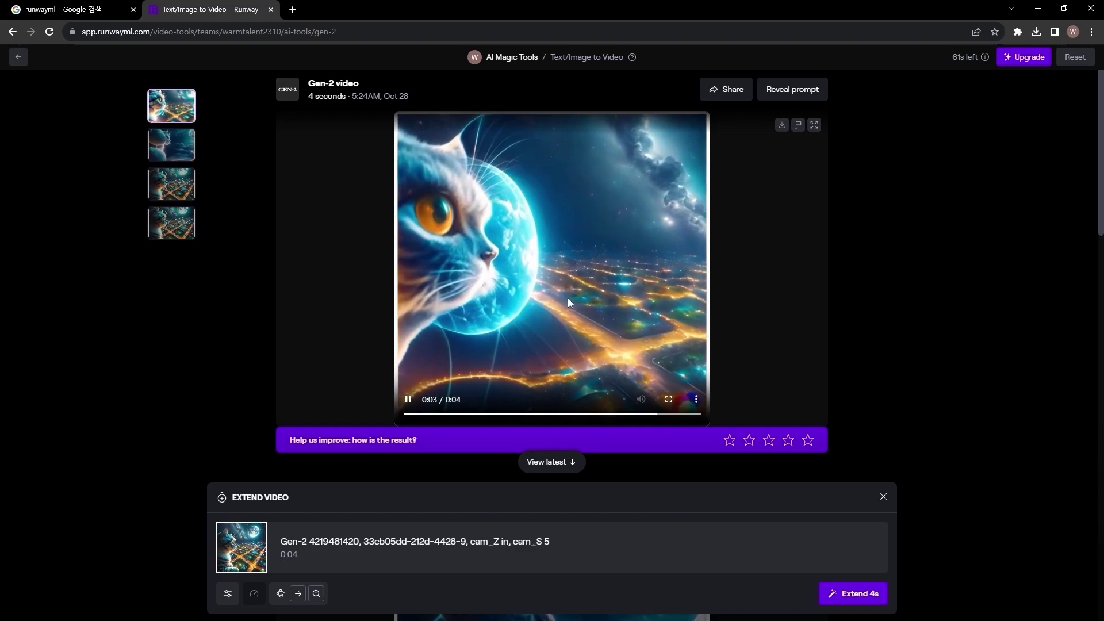
pyautogui.scroll(-3, 728, 223)
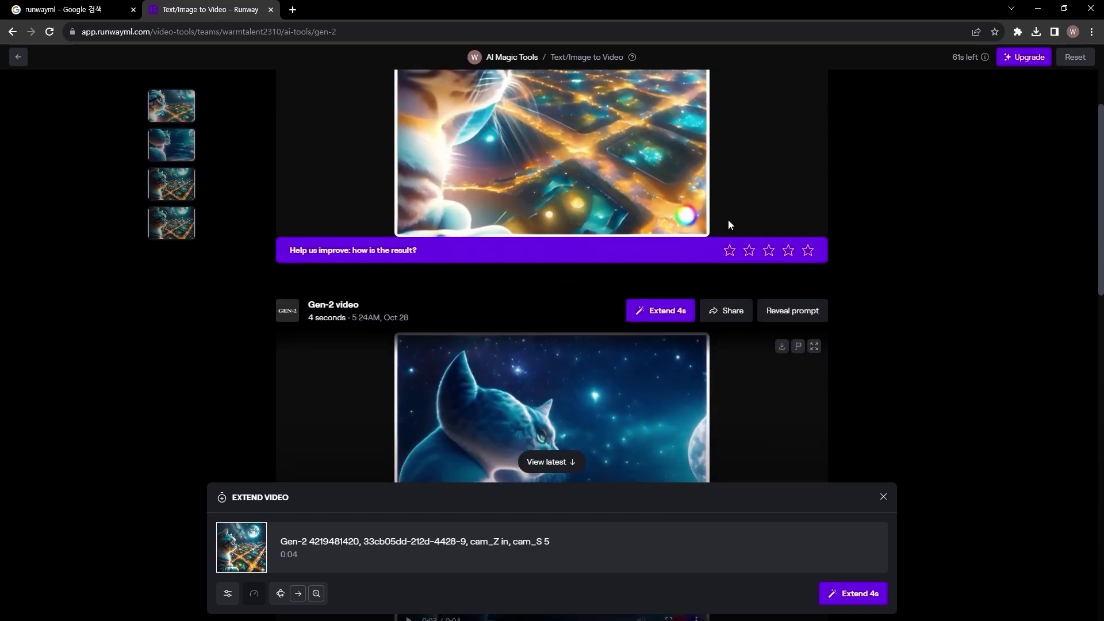
pyautogui.scroll(-2, 728, 225)
pyautogui.click(776, 164)
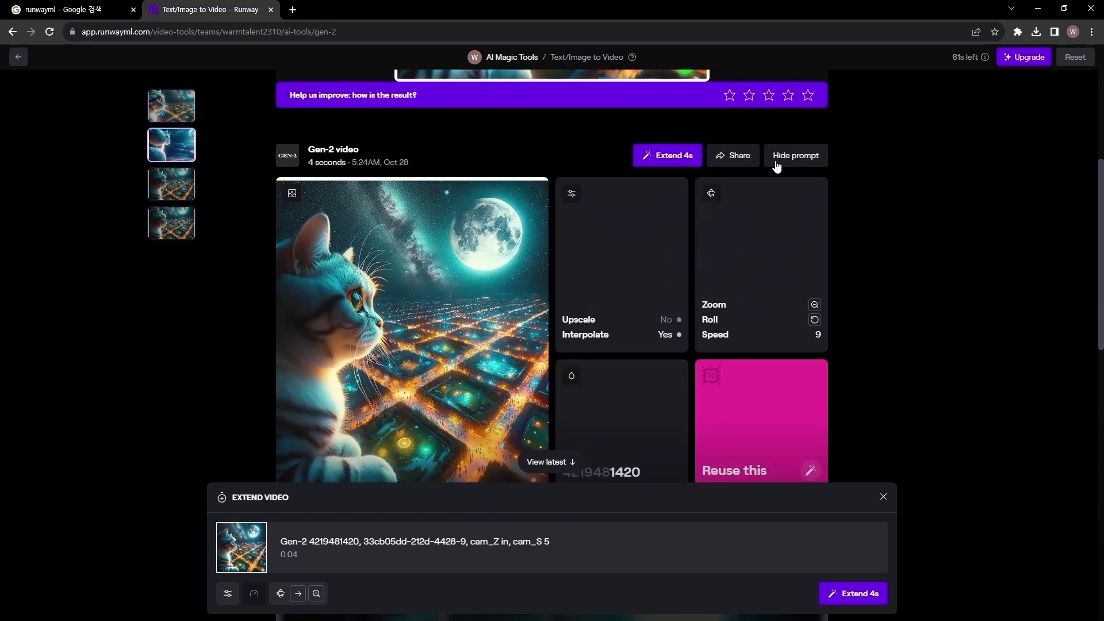
pyautogui.scroll(-1, 667, 227)
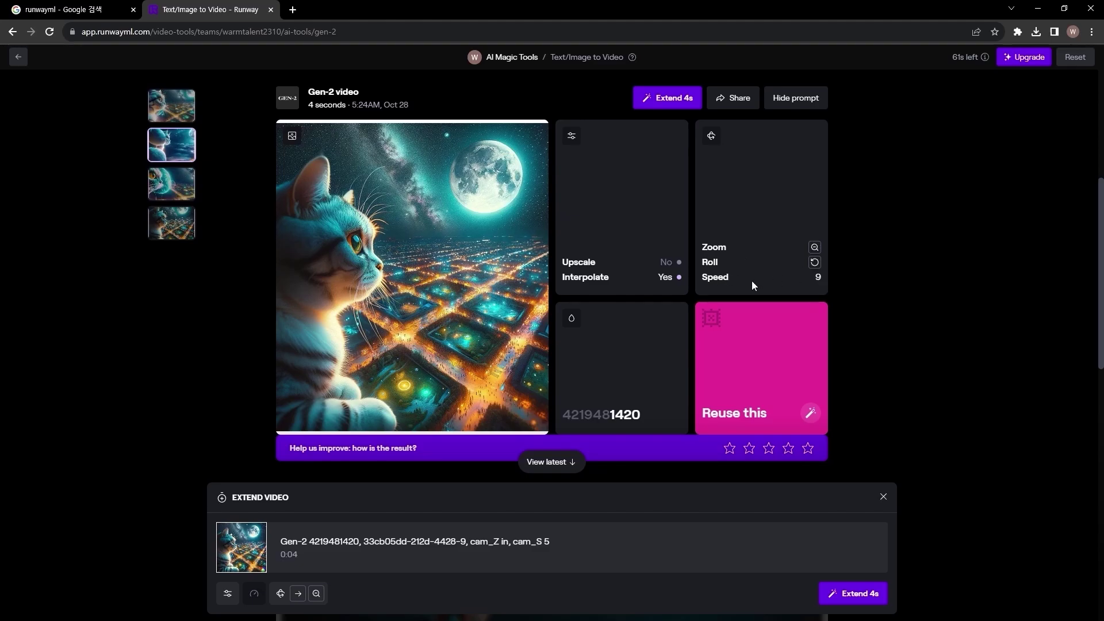
pyautogui.scroll(-1, 615, 352)
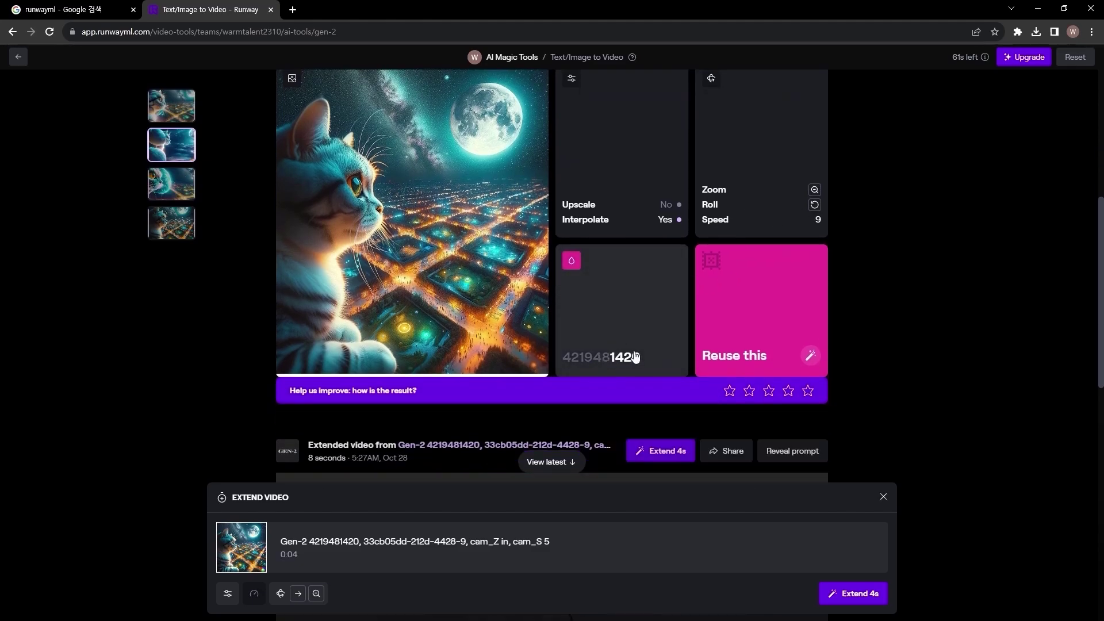
# Step: Copy the second generated video's seed and reuse its settings for a new generation
pyautogui.click(603, 341)
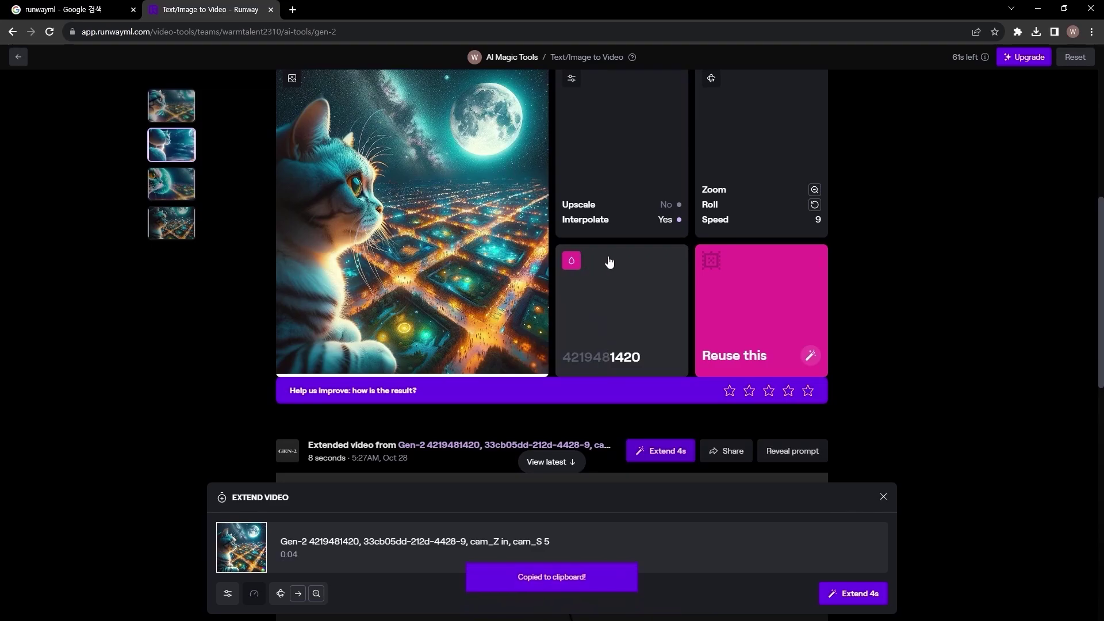
pyautogui.click(748, 361)
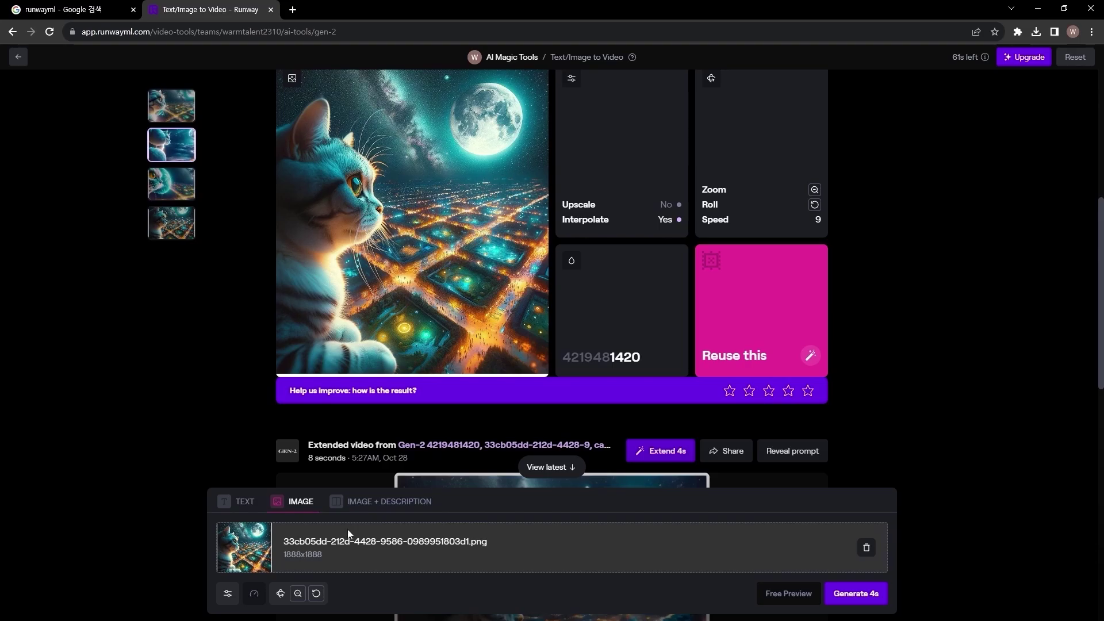
# Step: Play the first extended video in full screen, restart it from the beginning, pause it and return to the generation page
pyautogui.scroll(5, 813, 264)
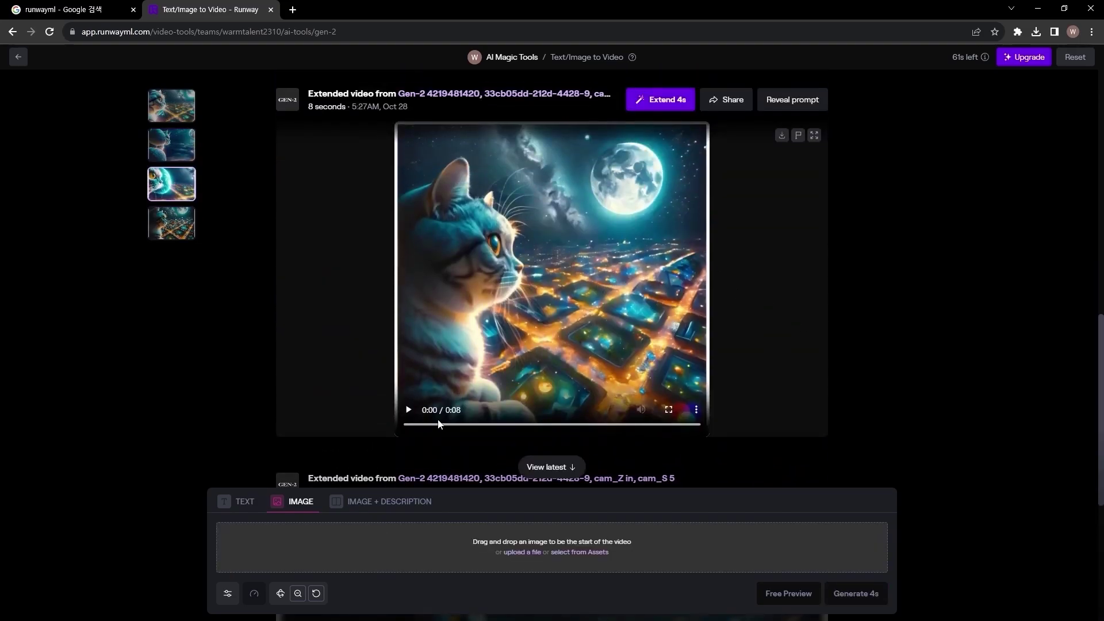
pyautogui.click(669, 409)
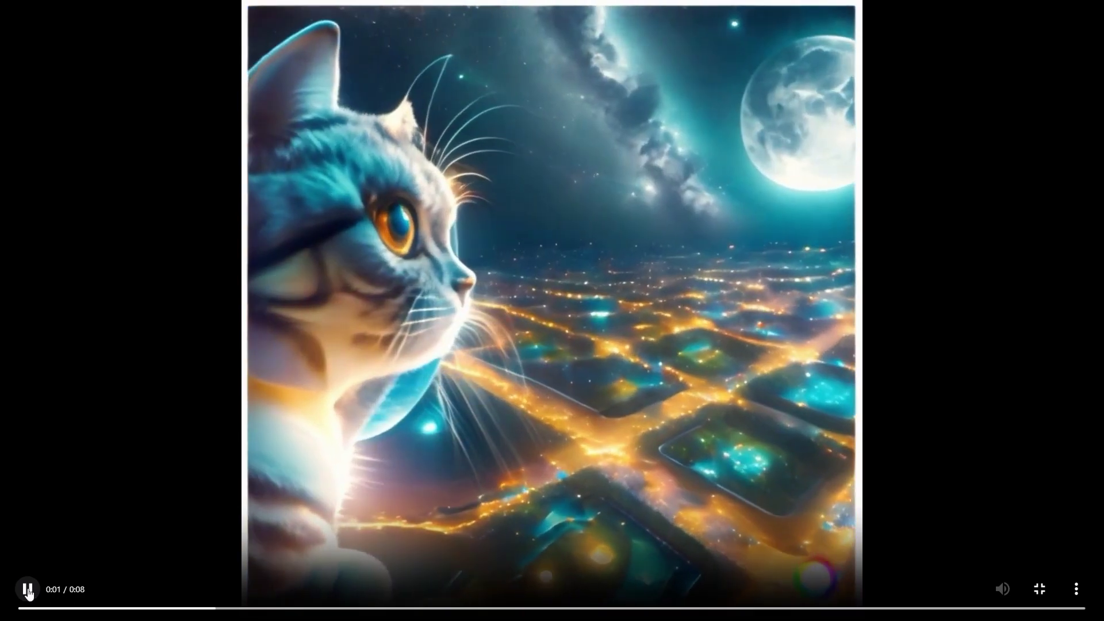
pyautogui.click(27, 589)
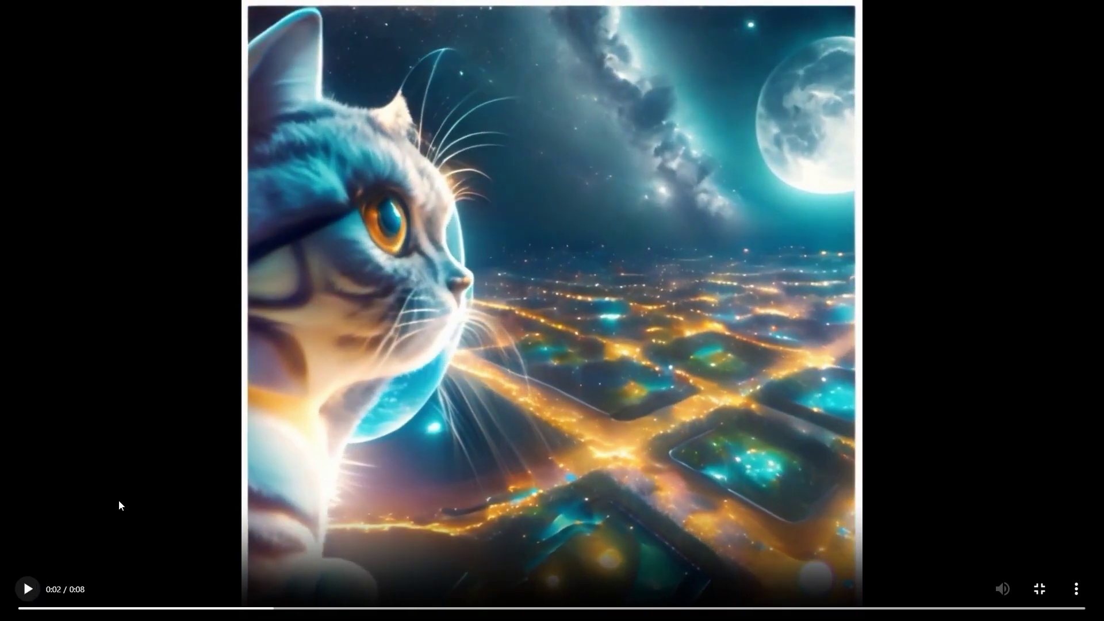
pyautogui.press('space')
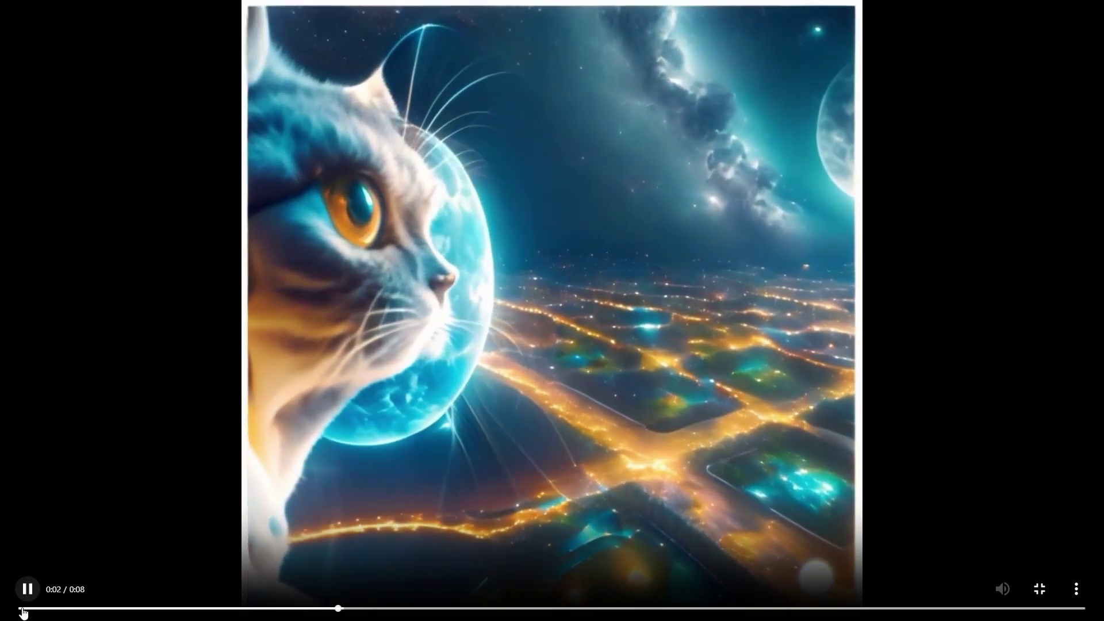
pyautogui.click(23, 610)
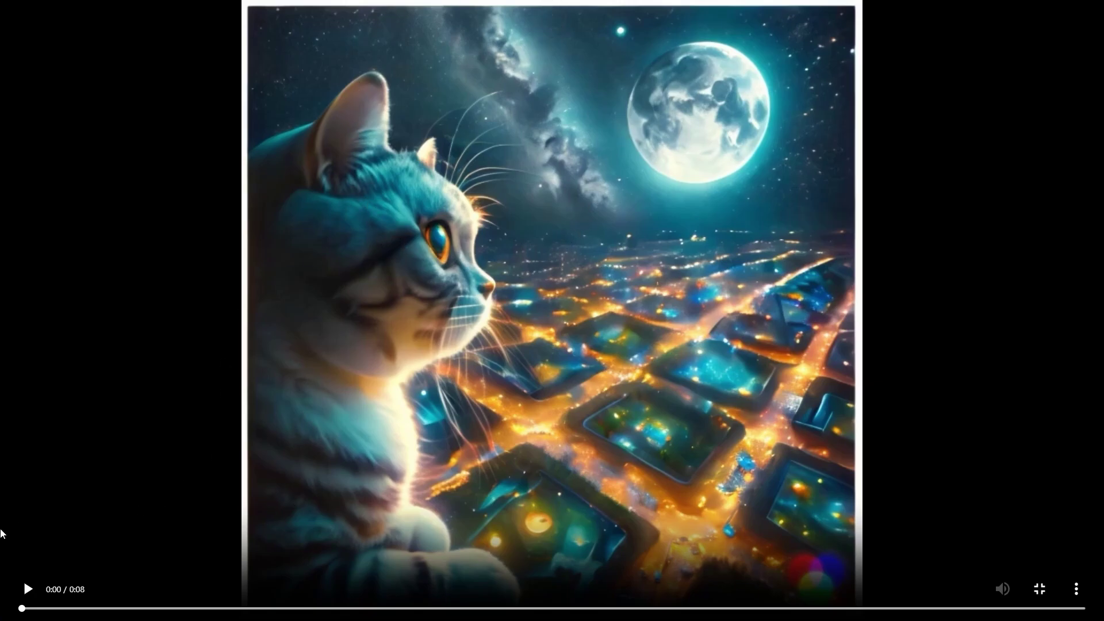
pyautogui.click(28, 593)
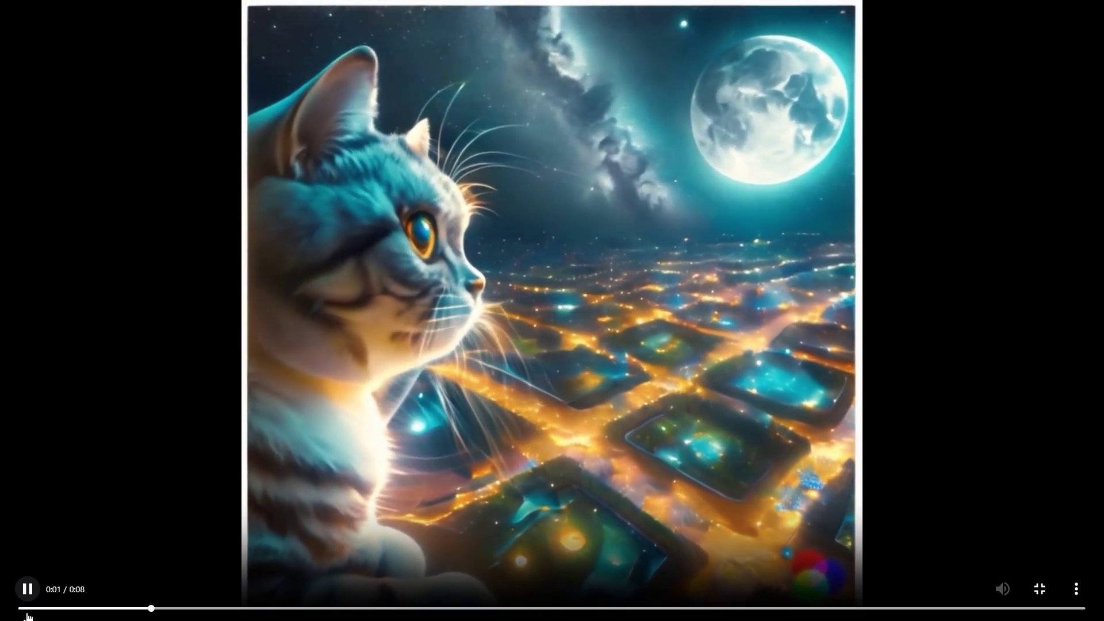
pyautogui.click(27, 588)
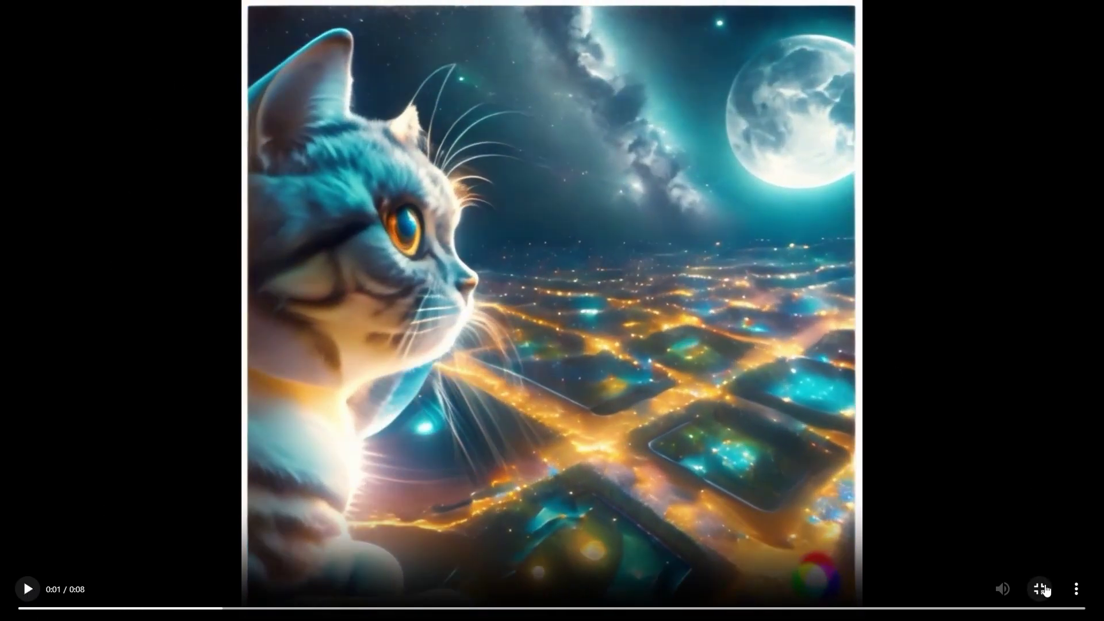
pyautogui.click(1039, 588)
# Step: Play the second extended video in full screen
pyautogui.scroll(-5, 387, 315)
pyautogui.scroll(-1, 376, 313)
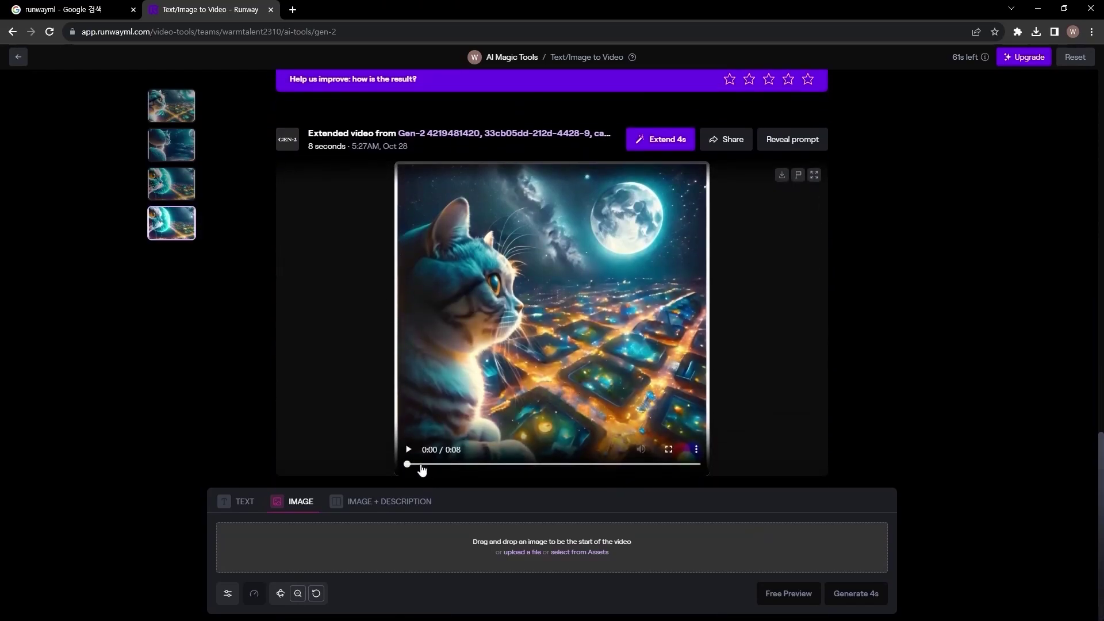
pyautogui.click(669, 452)
pyautogui.click(29, 586)
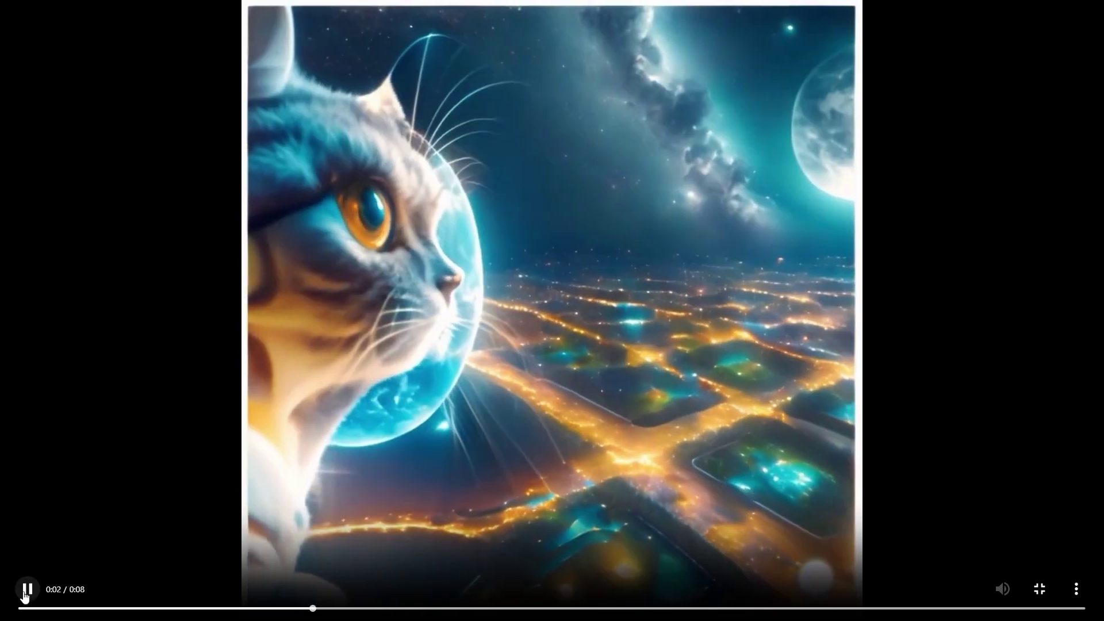
# Step: Pause the second extended video and exit full screen to return to the generation page
pyautogui.press('space')
pyautogui.click(1040, 590)
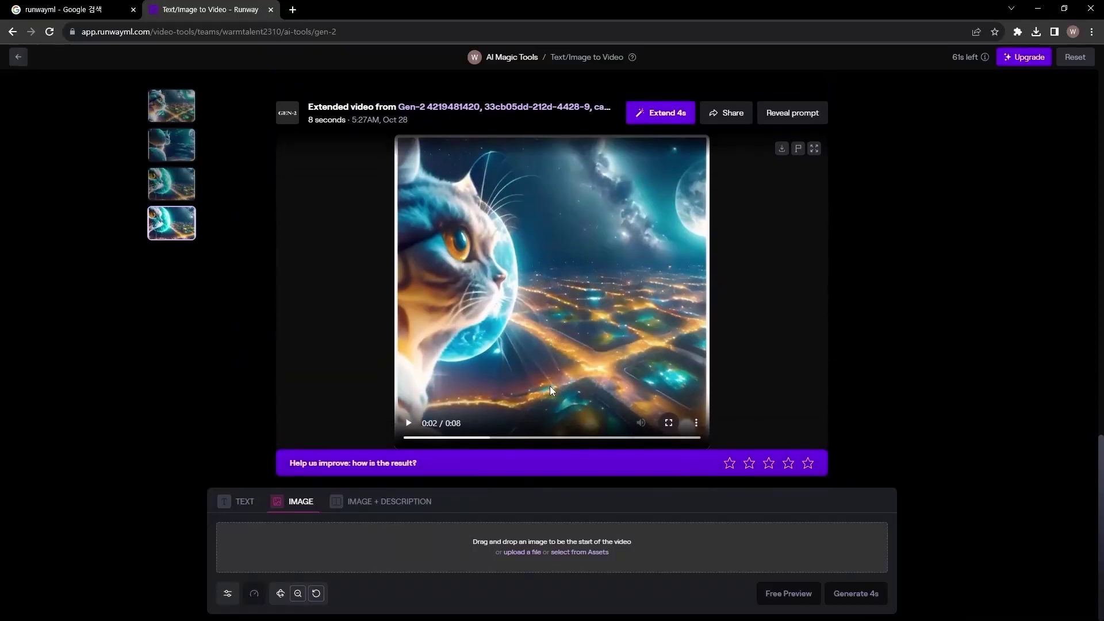
# Step: Extend the first 8-second video by 4 seconds with upward vertical camera motion at speed 7
pyautogui.scroll(-6, 539, 401)
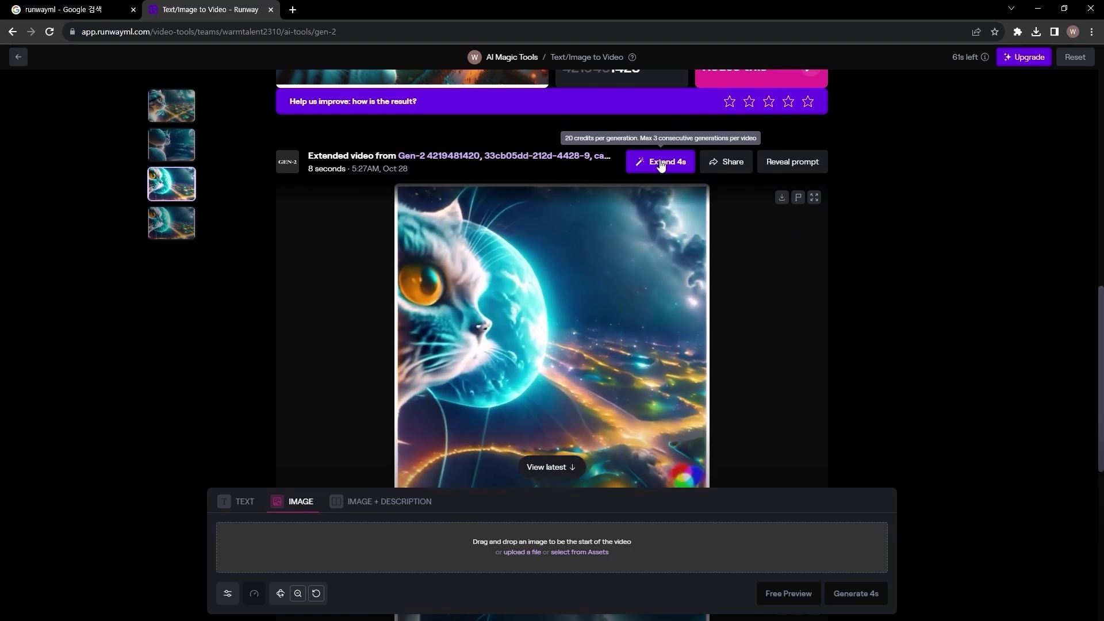
pyautogui.click(661, 163)
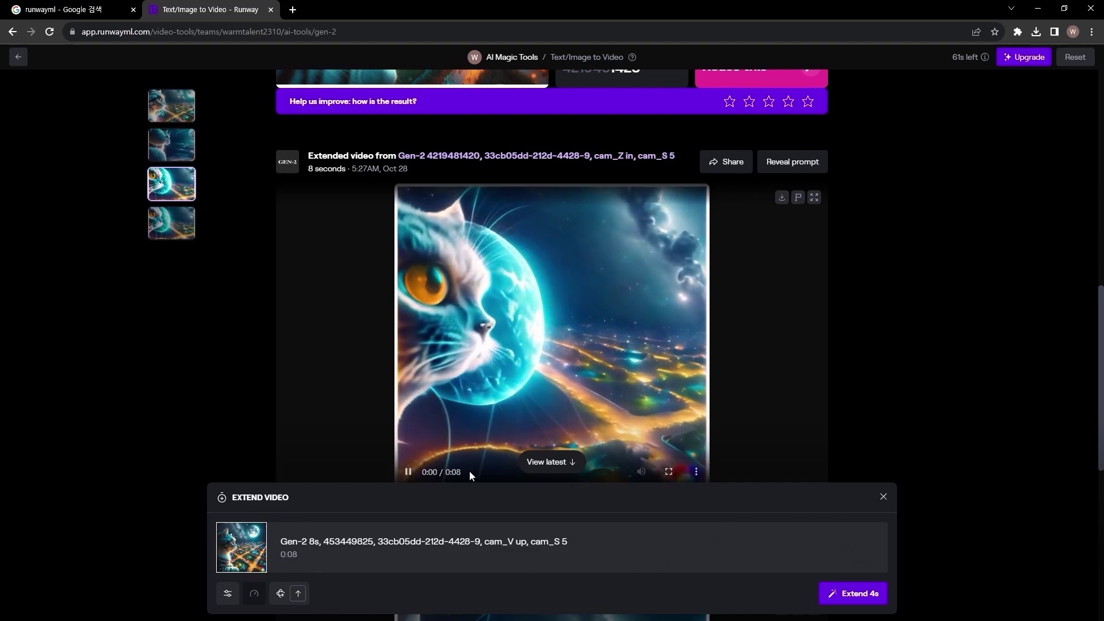
pyautogui.click(227, 593)
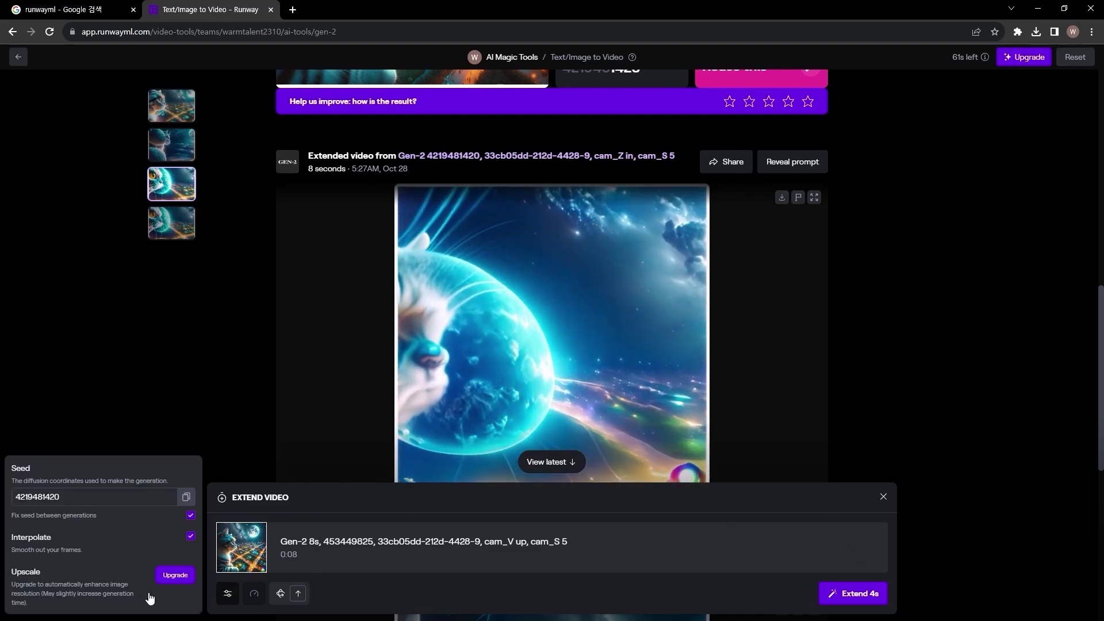
pyautogui.click(280, 594)
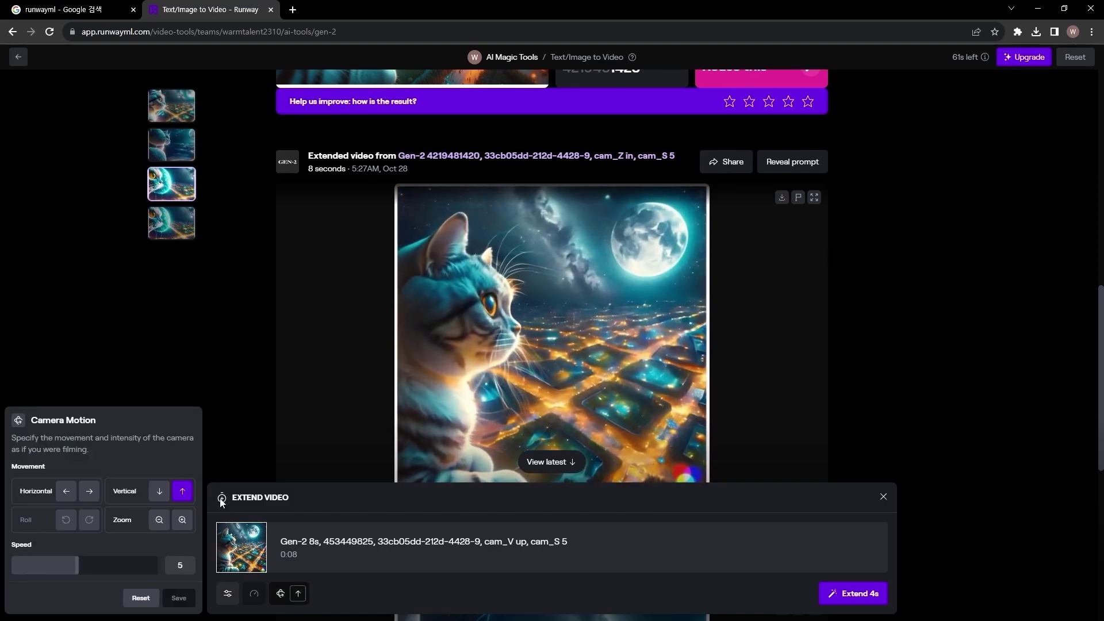
pyautogui.moveTo(76, 566); pyautogui.dragTo(108, 568)
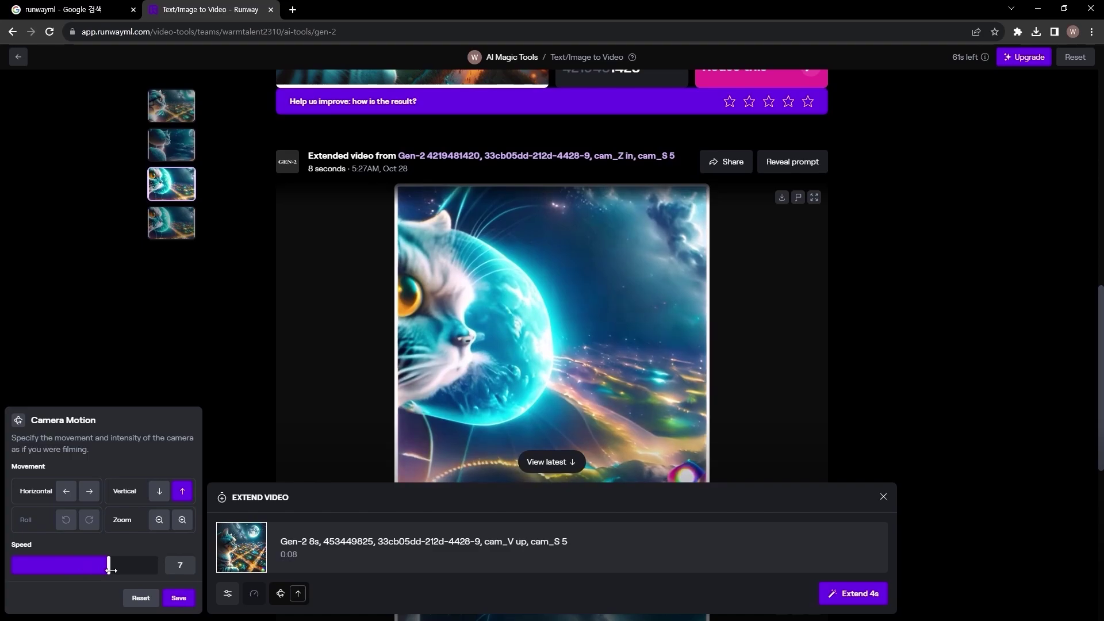
pyautogui.click(178, 598)
pyautogui.click(847, 594)
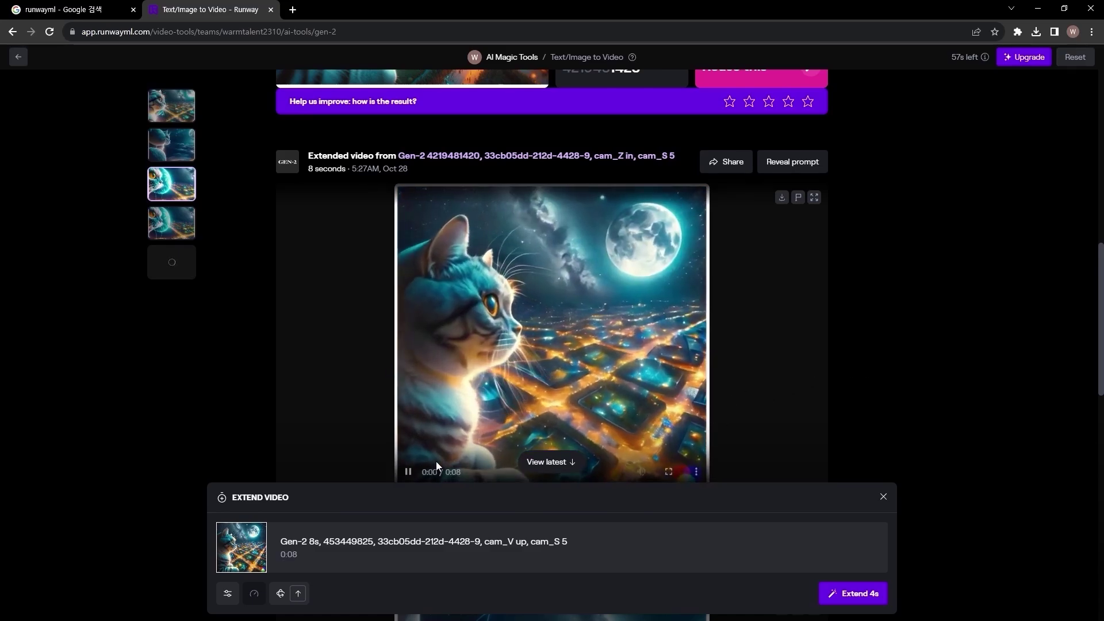
# Step: Add rightward horizontal and zoom-in camera motion at speed 8 and extend the same 8-second video by another 4-second version
pyautogui.click(297, 596)
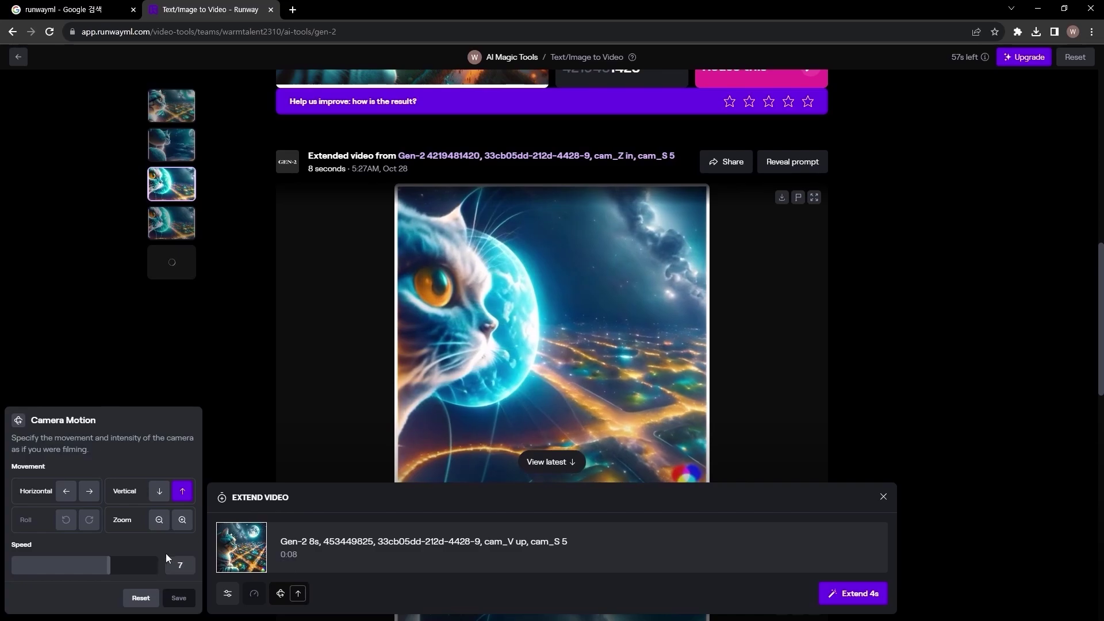
pyautogui.click(90, 495)
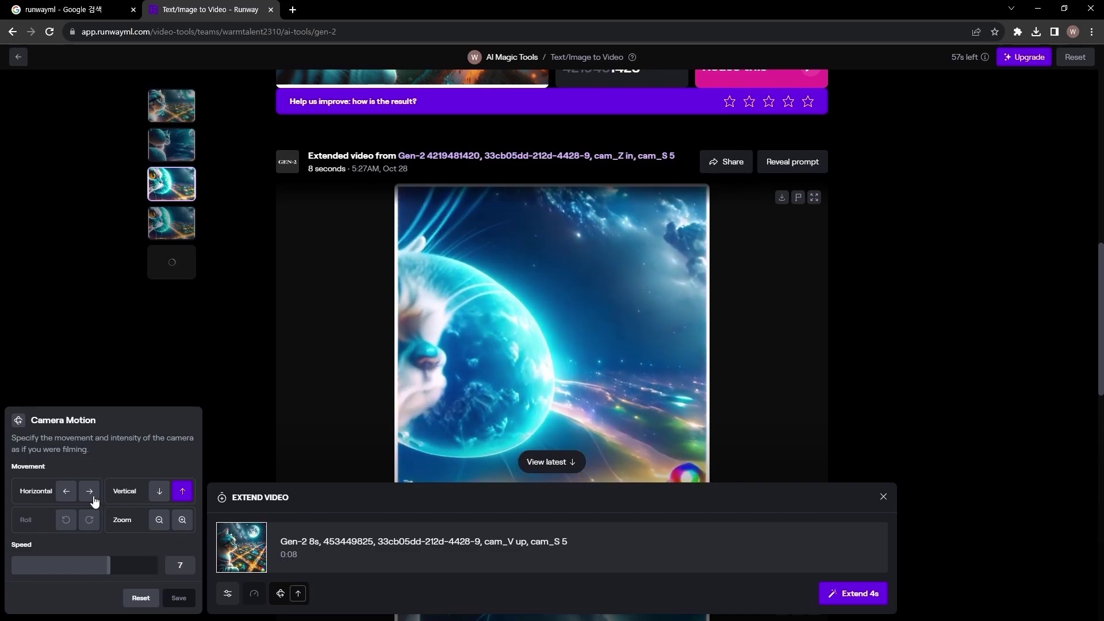
pyautogui.click(182, 523)
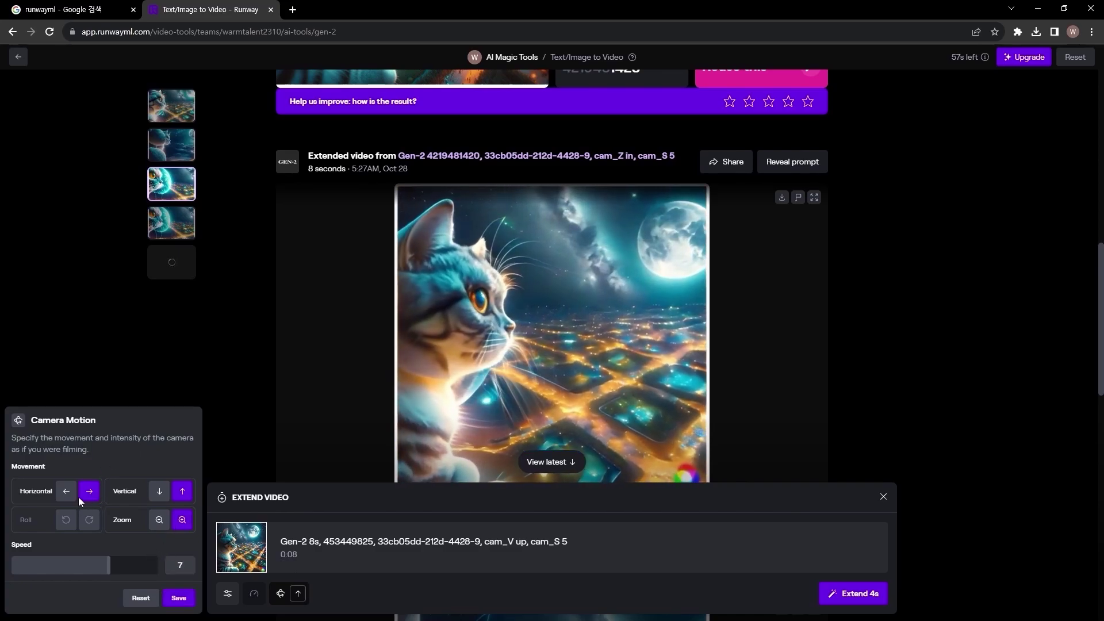
pyautogui.moveTo(111, 569); pyautogui.dragTo(132, 564)
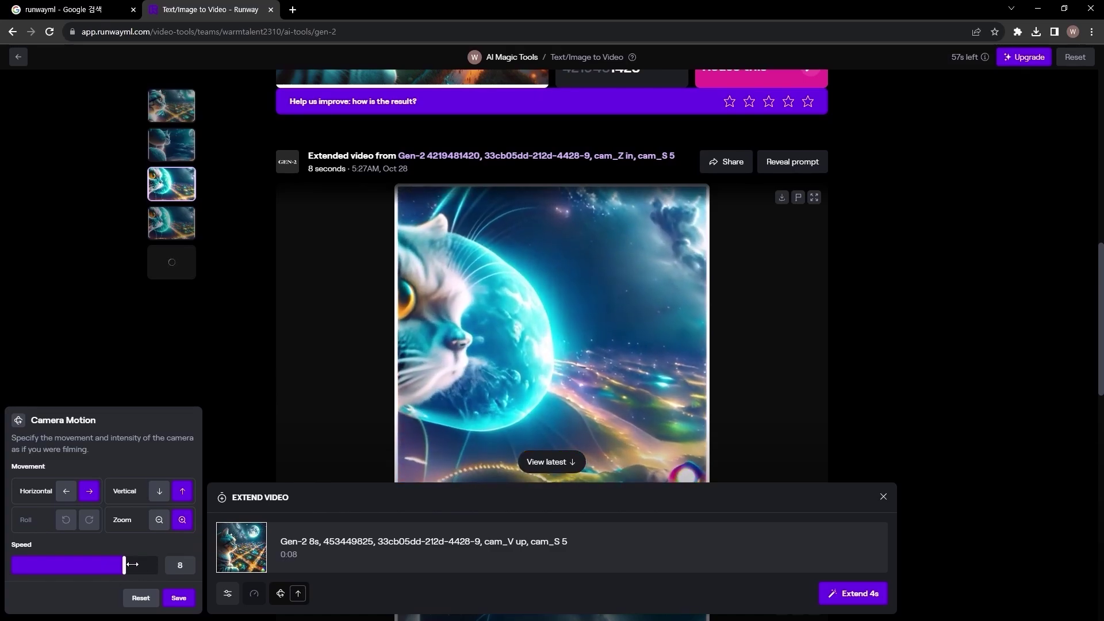
pyautogui.click(179, 598)
pyautogui.click(858, 594)
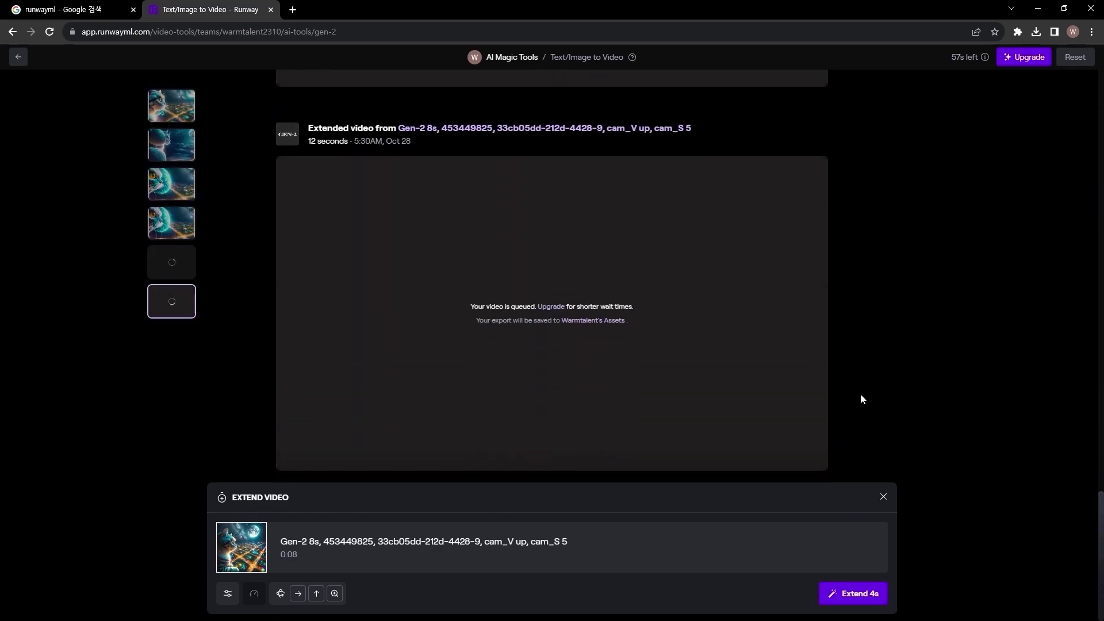
# Step: Play the first 12-second extended video in full screen, return to the generation page and pause it
pyautogui.scroll(-6, 586, 411)
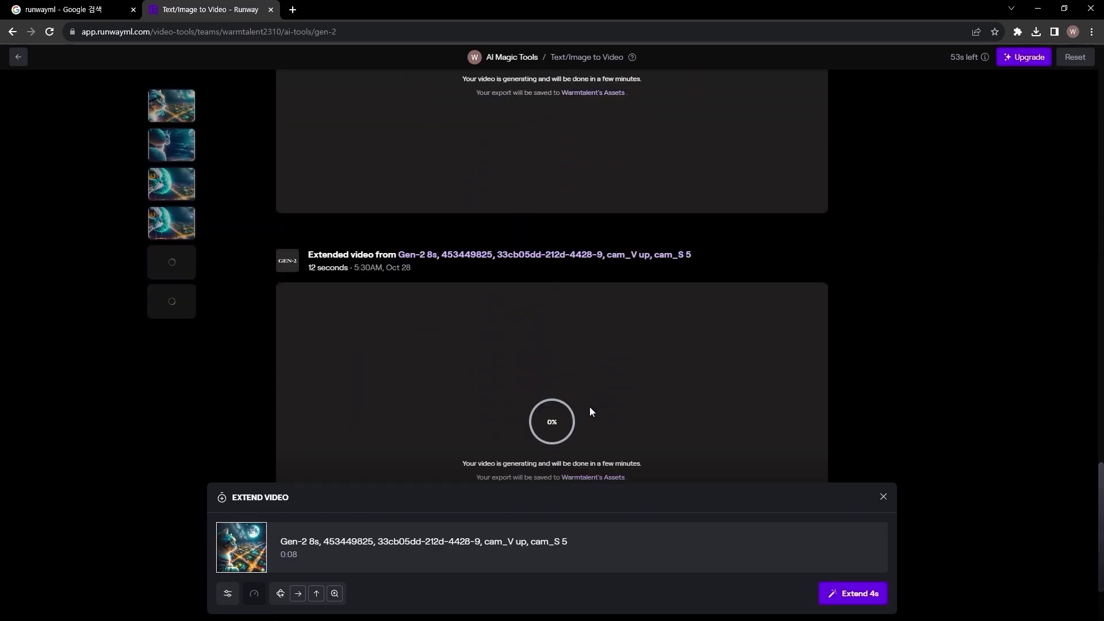
pyautogui.scroll(6, 1062, 577)
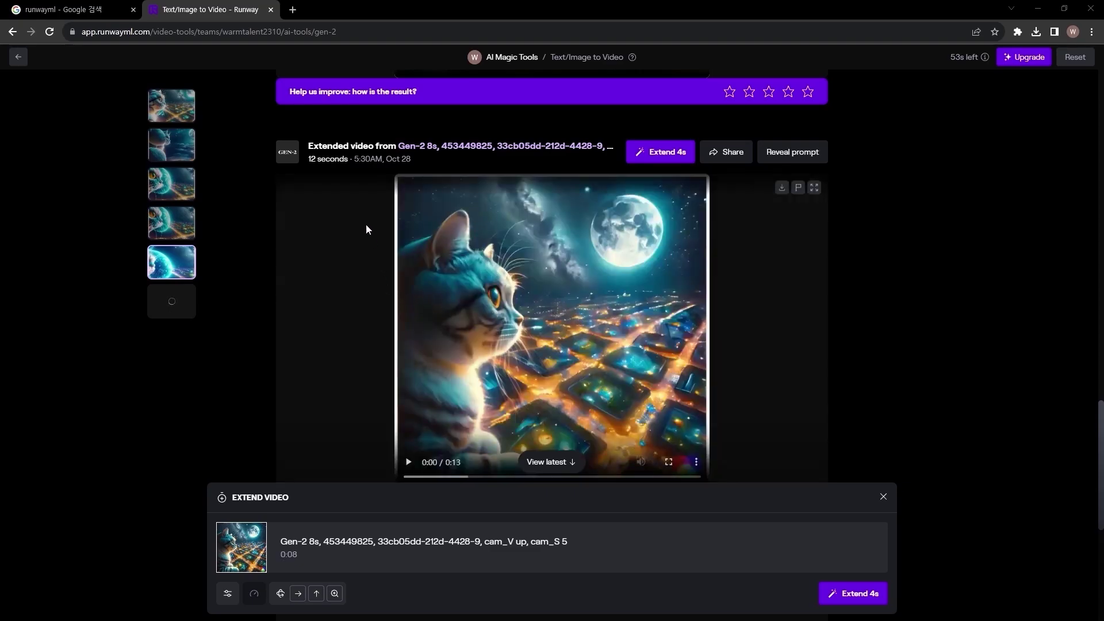
pyautogui.doubleClick(578, 390)
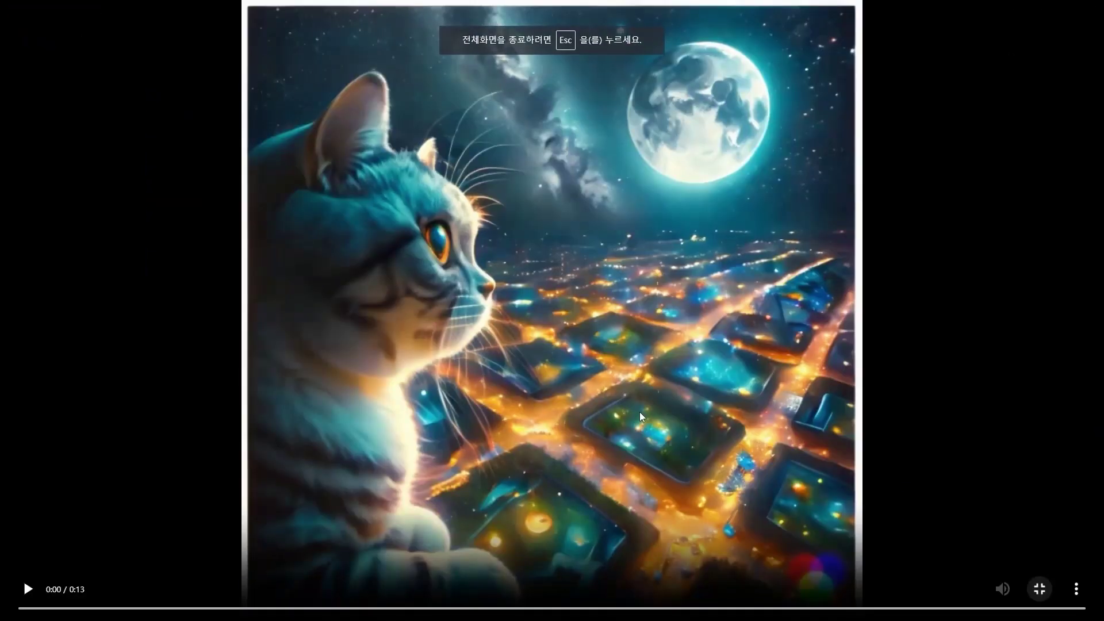
pyautogui.press('space')
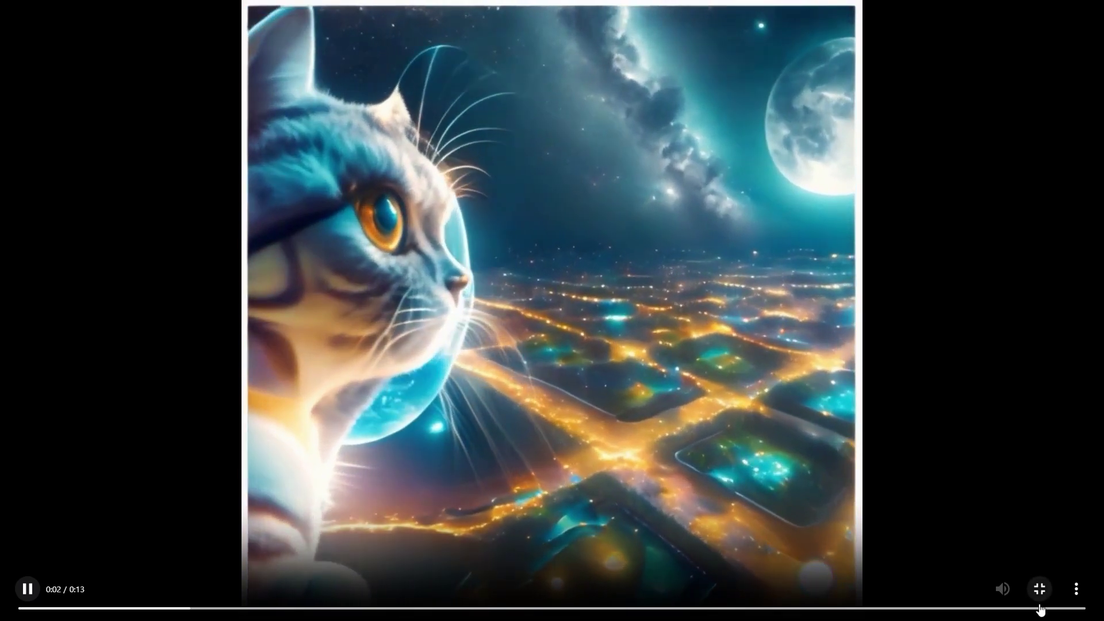
pyautogui.press('Escape')
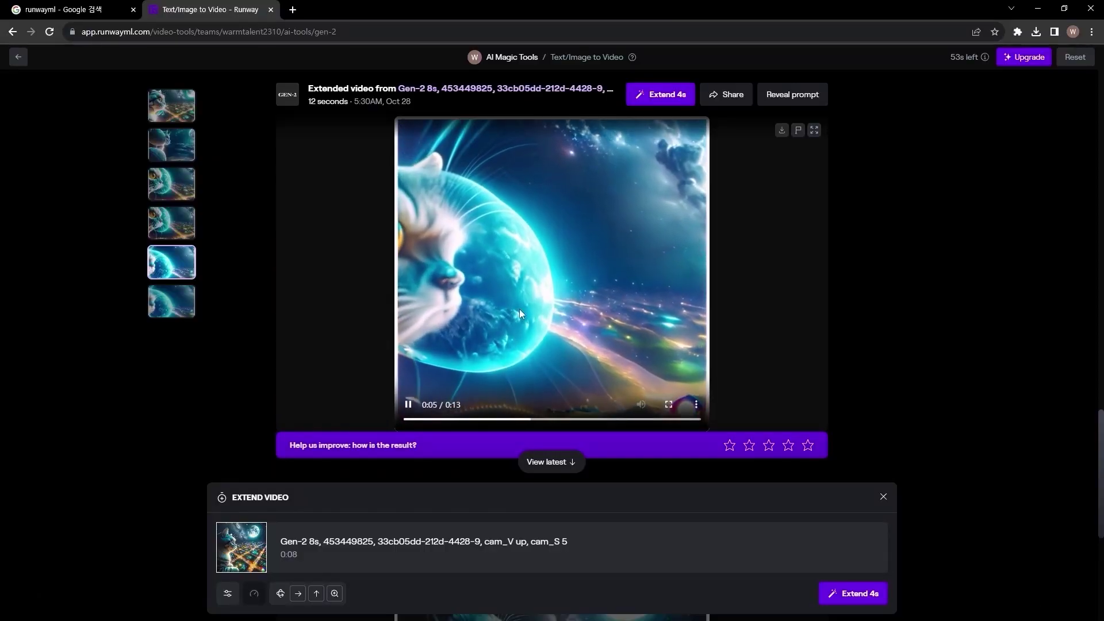
pyautogui.click(408, 406)
# Step: View the second 12-second extended video in full screen, pause it and return to the generation page
pyautogui.scroll(-6, 828, 328)
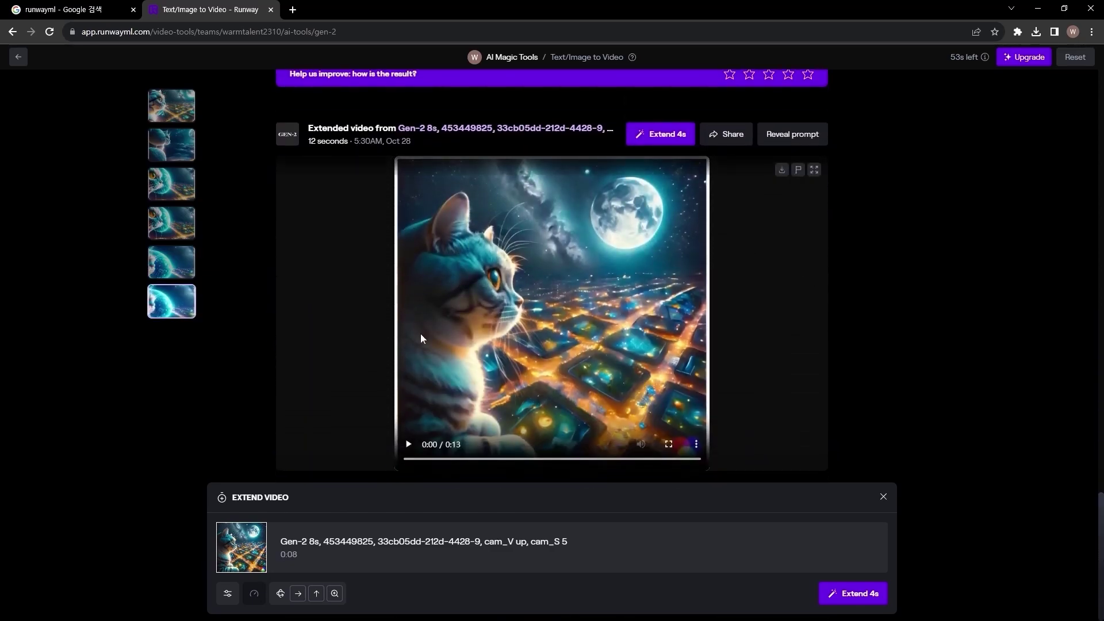
pyautogui.click(668, 444)
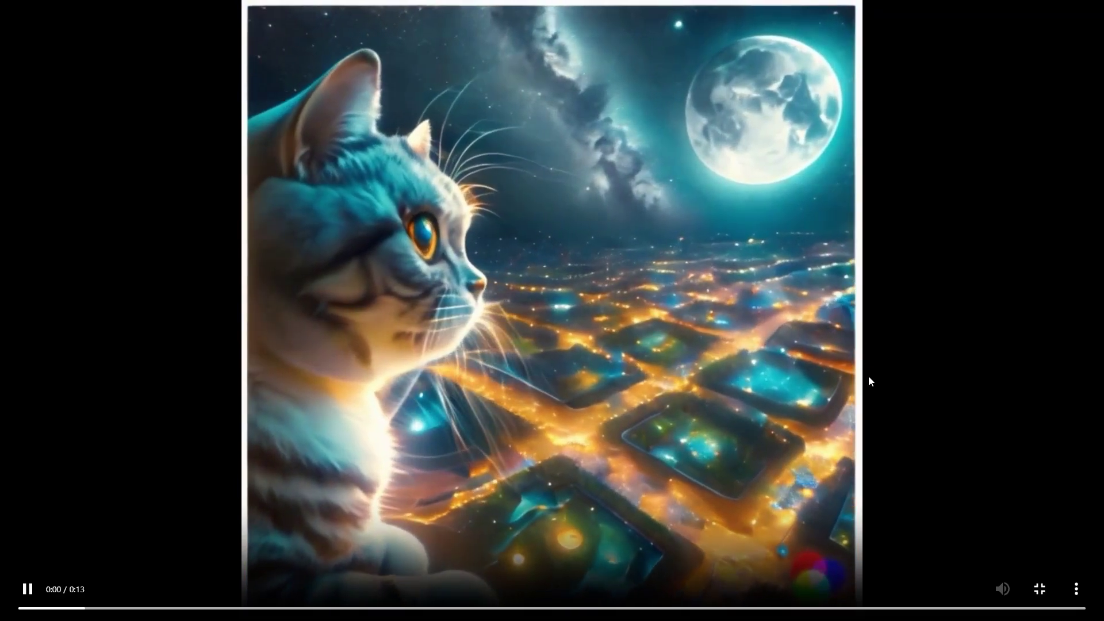
pyautogui.click(27, 589)
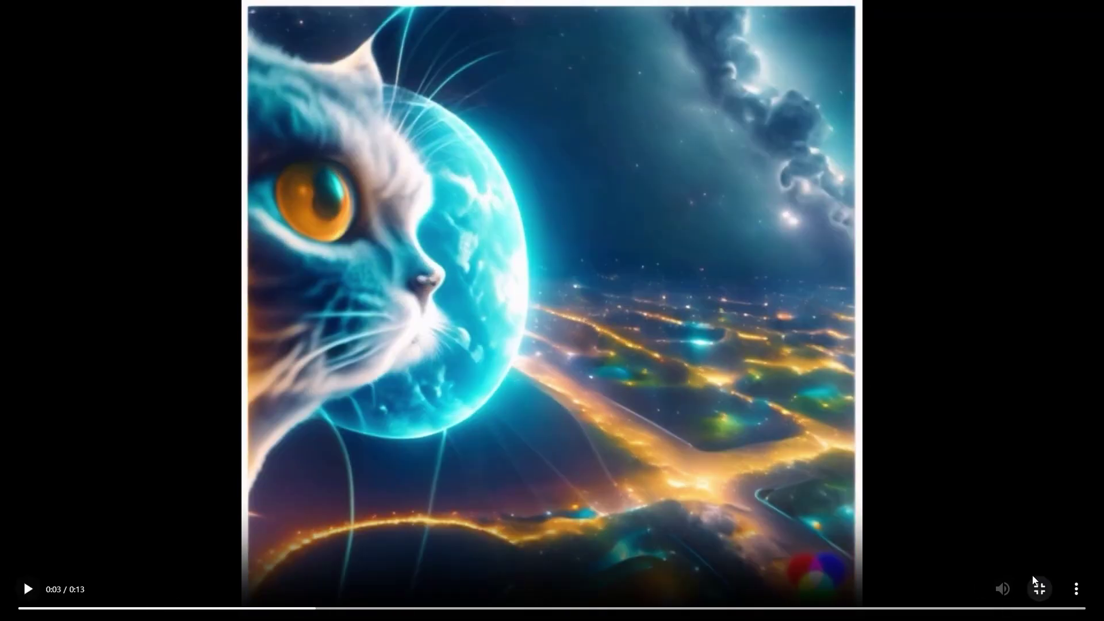
pyautogui.click(1039, 589)
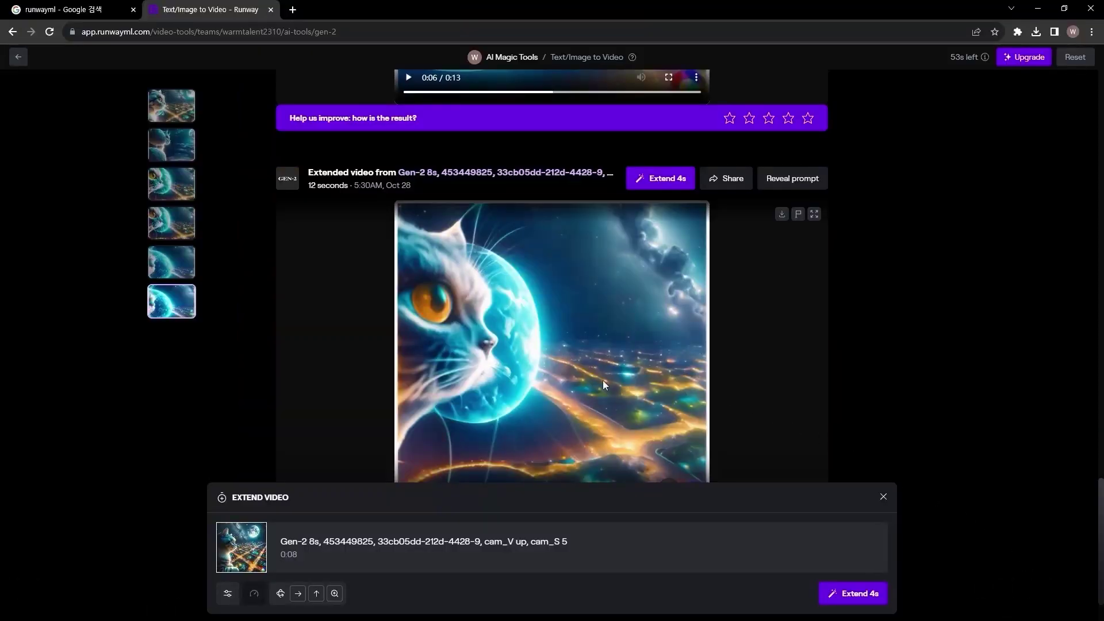
# Step: Extend the second 12-second video by 4 seconds with the camera motion speed raised to 10
pyautogui.scroll(-1, 811, 375)
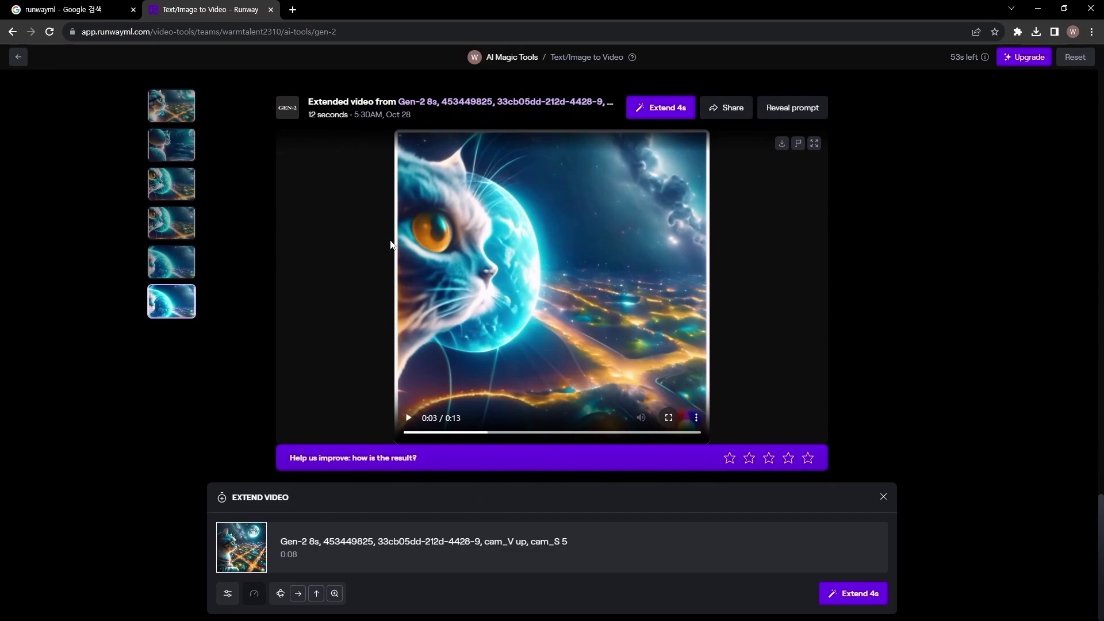
pyautogui.click(650, 113)
pyautogui.click(334, 593)
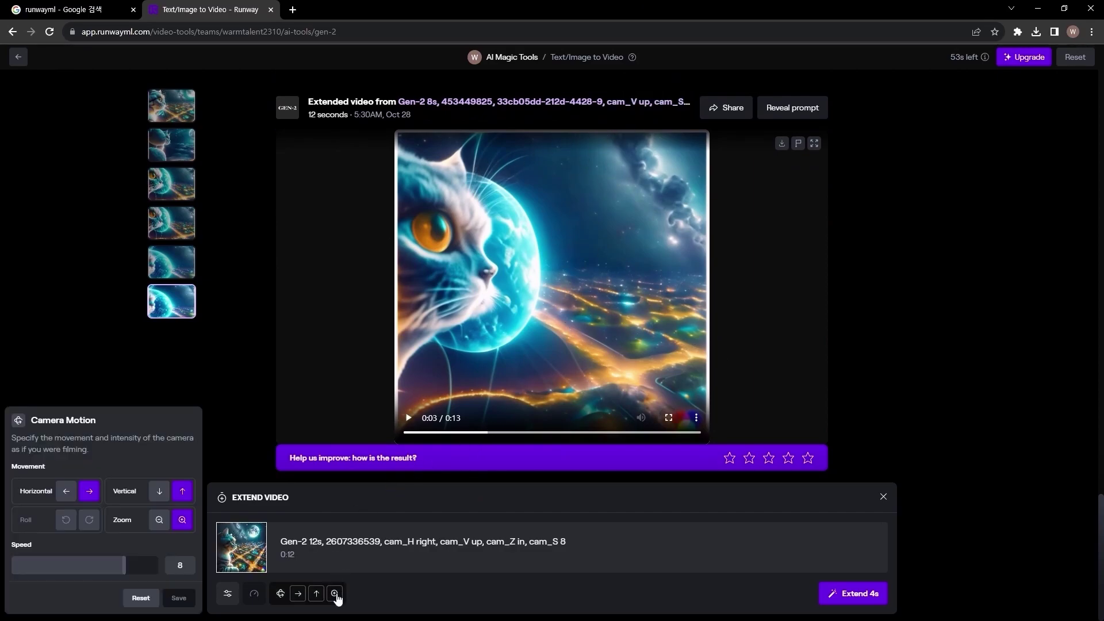
pyautogui.moveTo(125, 564); pyautogui.dragTo(179, 566)
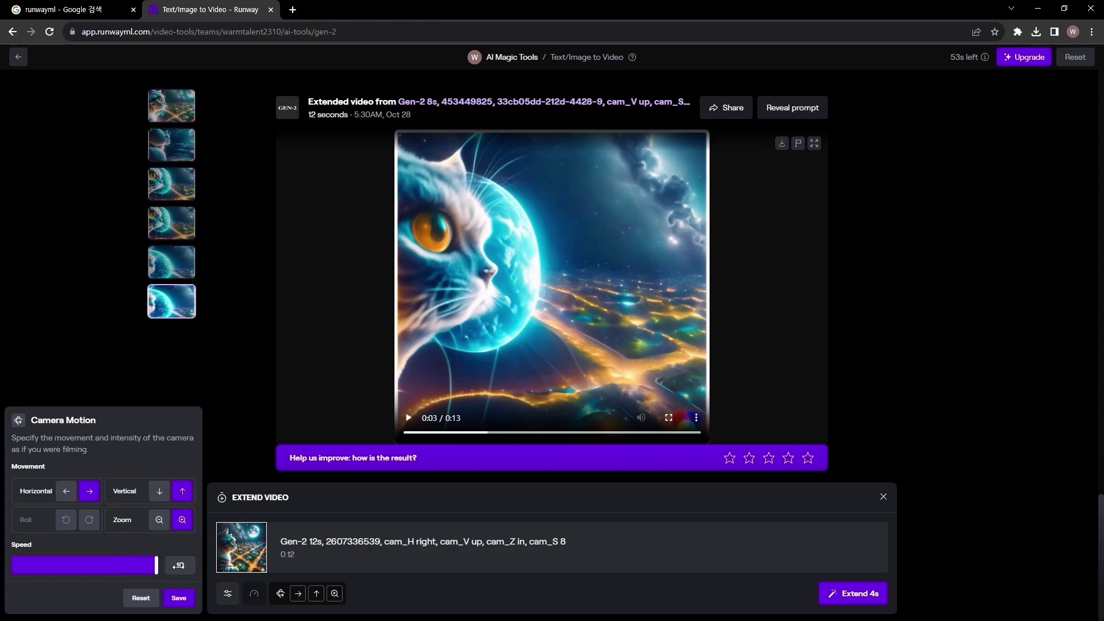
pyautogui.click(178, 599)
pyautogui.click(853, 598)
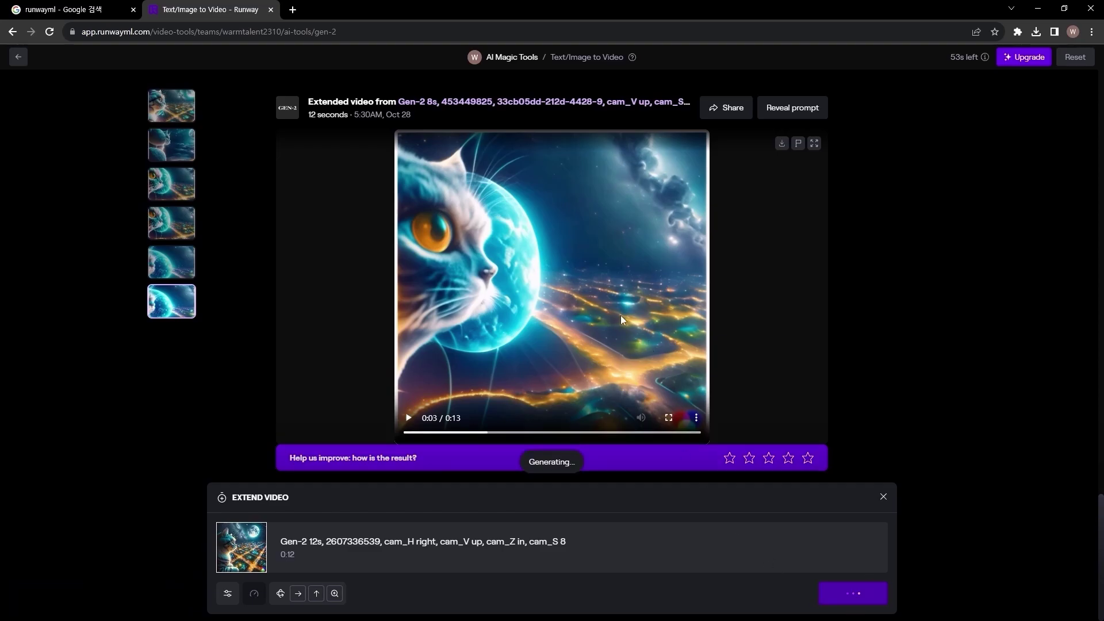
# Step: Lower the camera motion speed to near the minimum and extend the same 12-second video by 4 seconds again
pyautogui.scroll(7, 523, 345)
pyautogui.click(316, 593)
pyautogui.moveTo(161, 566); pyautogui.dragTo(35, 571)
pyautogui.click(179, 598)
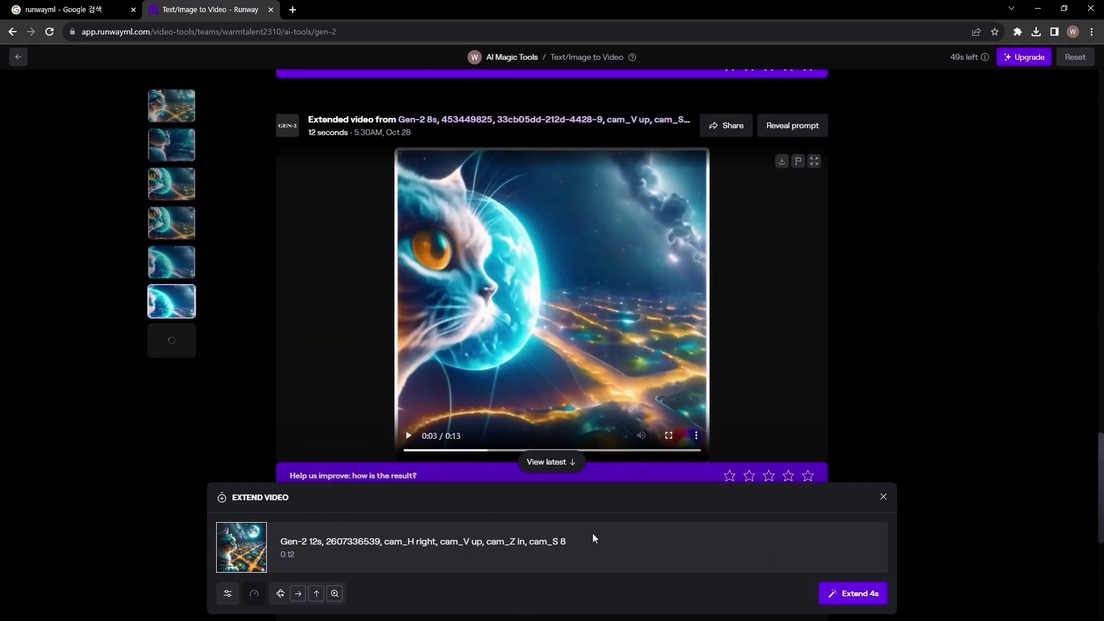
pyautogui.click(859, 595)
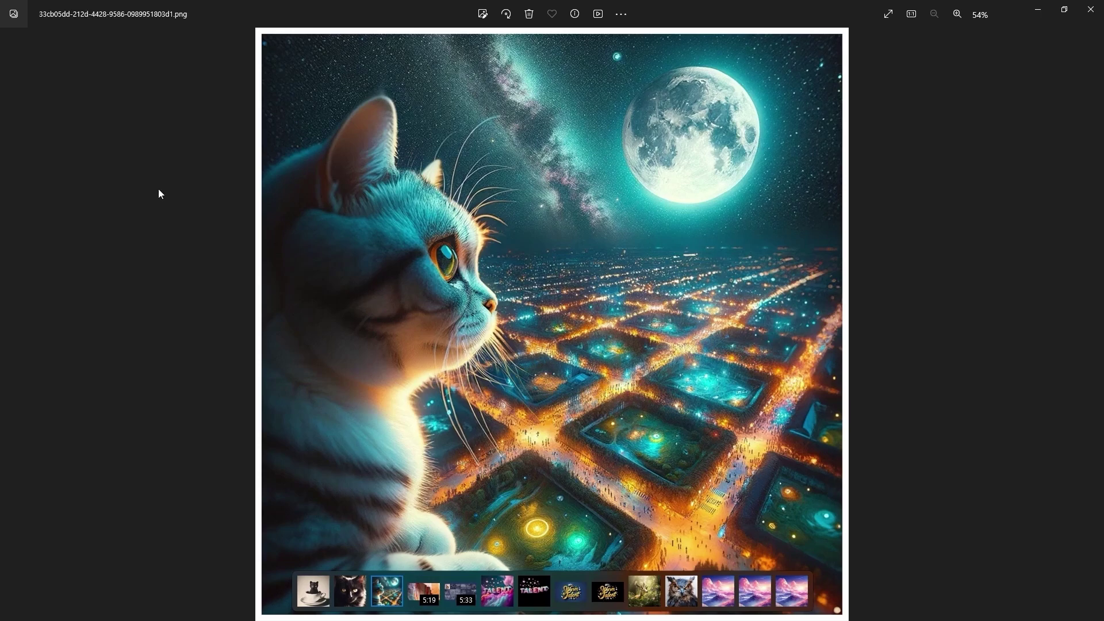
# Step: Close the source cat image, play the first 16-second video in full screen, return to the generation page and pause it
pyautogui.click(1093, 10)
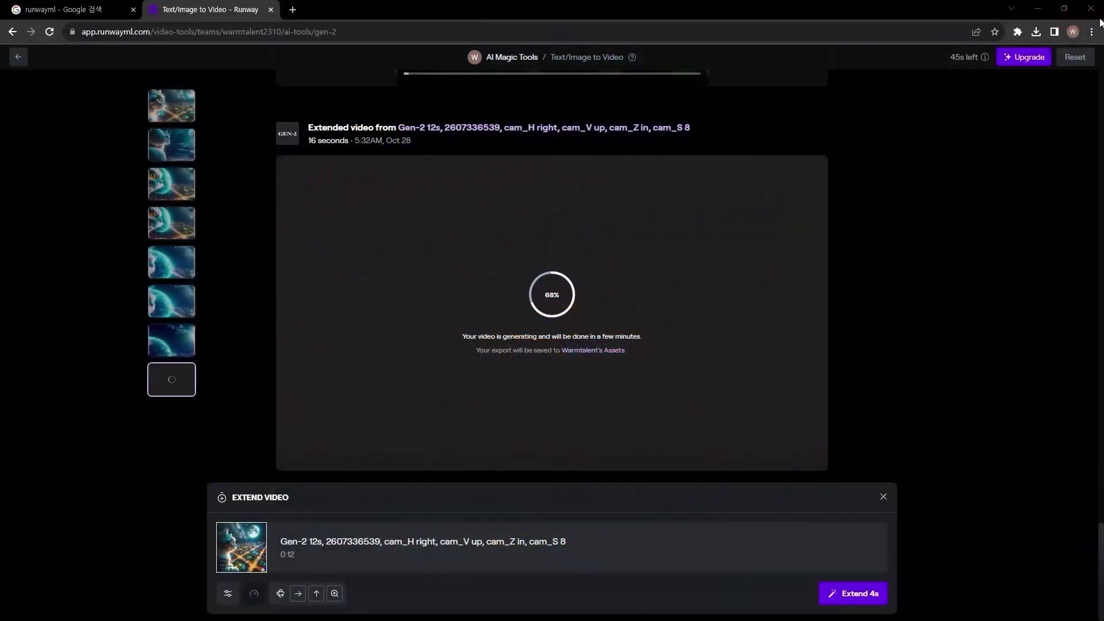
pyautogui.scroll(3, 843, 284)
pyautogui.scroll(3, 788, 313)
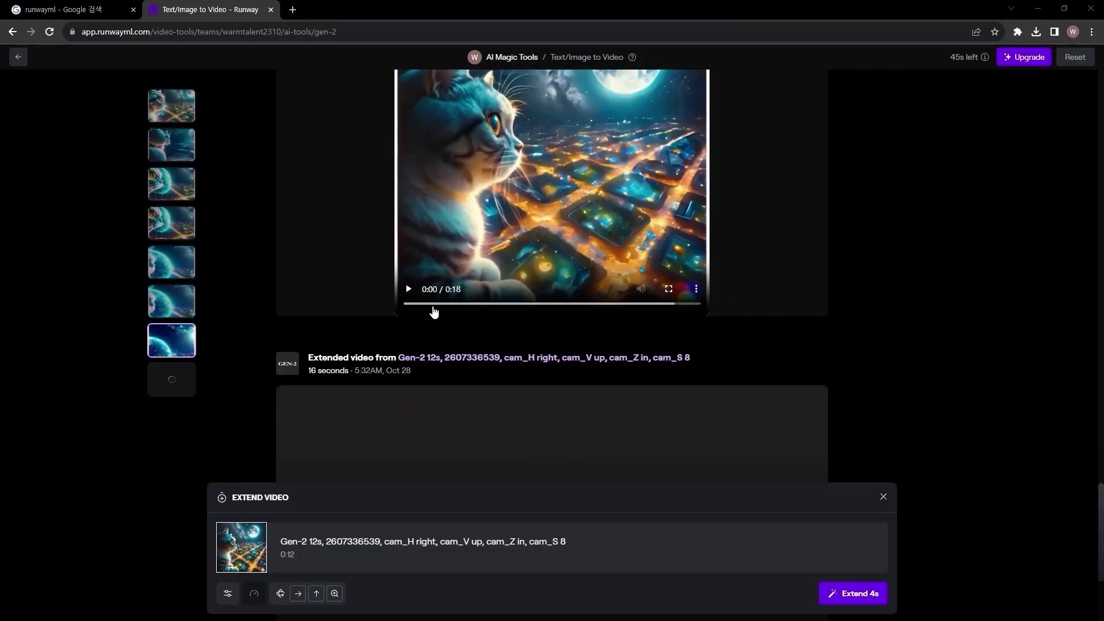
pyautogui.scroll(2, 558, 270)
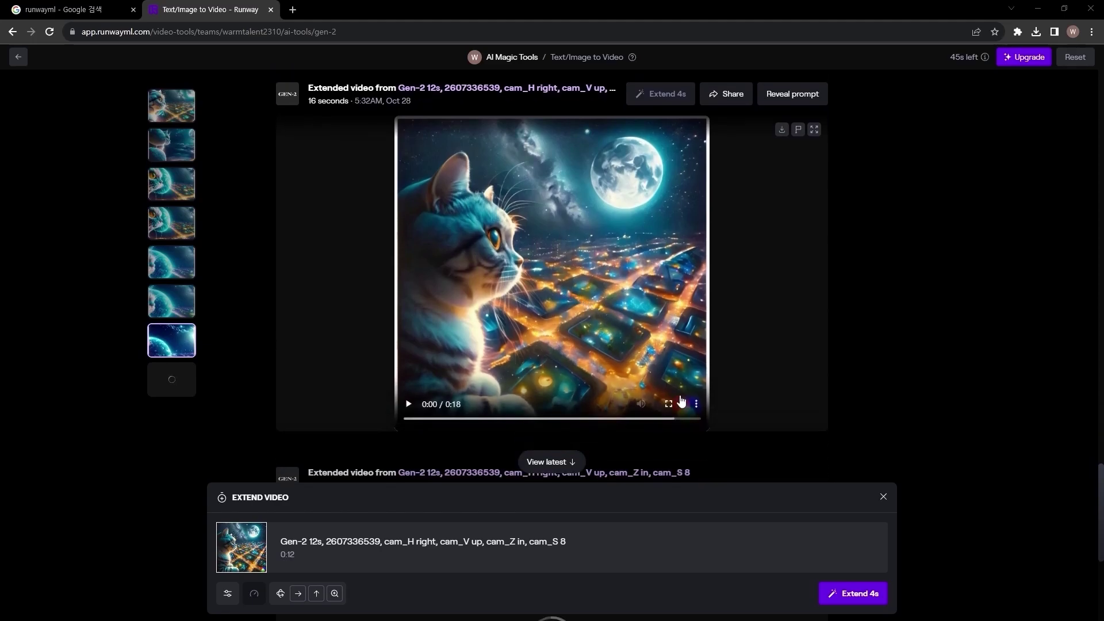
pyautogui.click(669, 404)
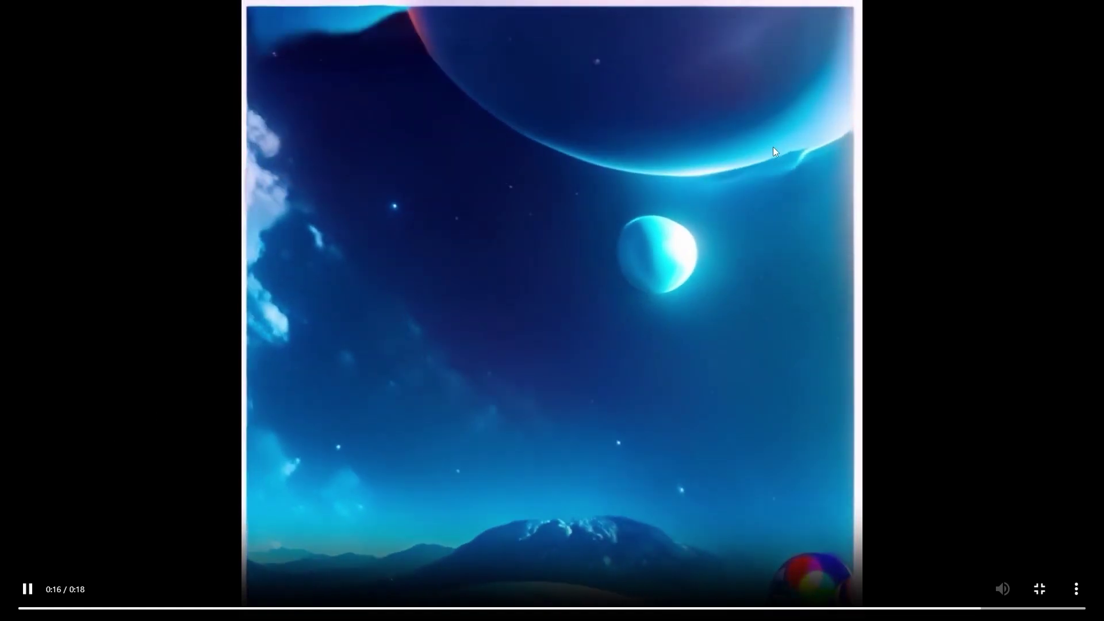
pyautogui.press('Escape')
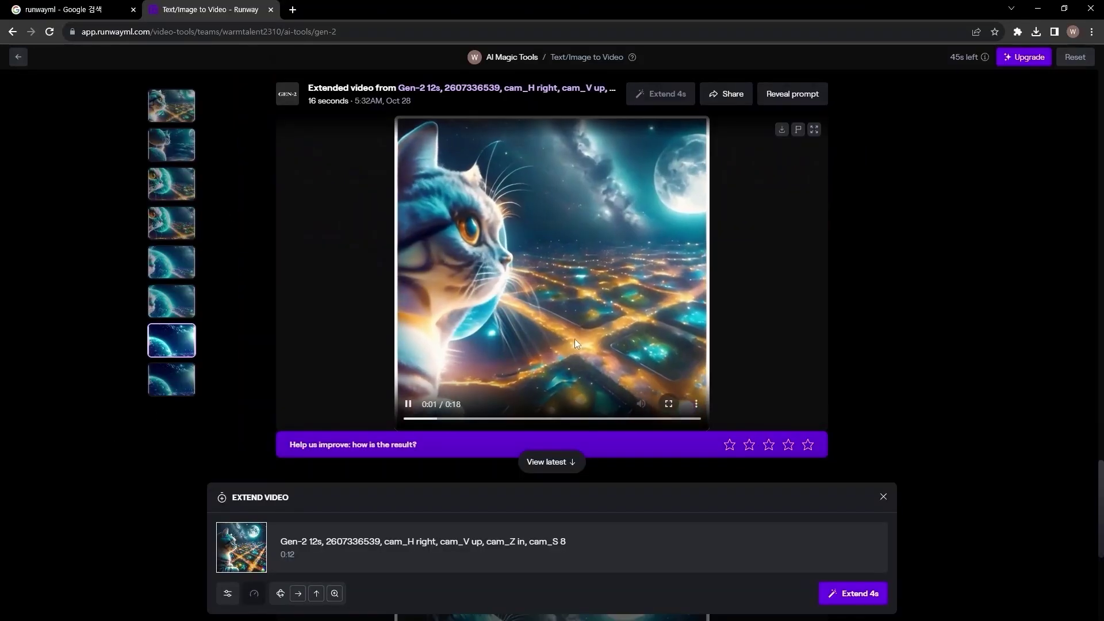
pyautogui.click(408, 405)
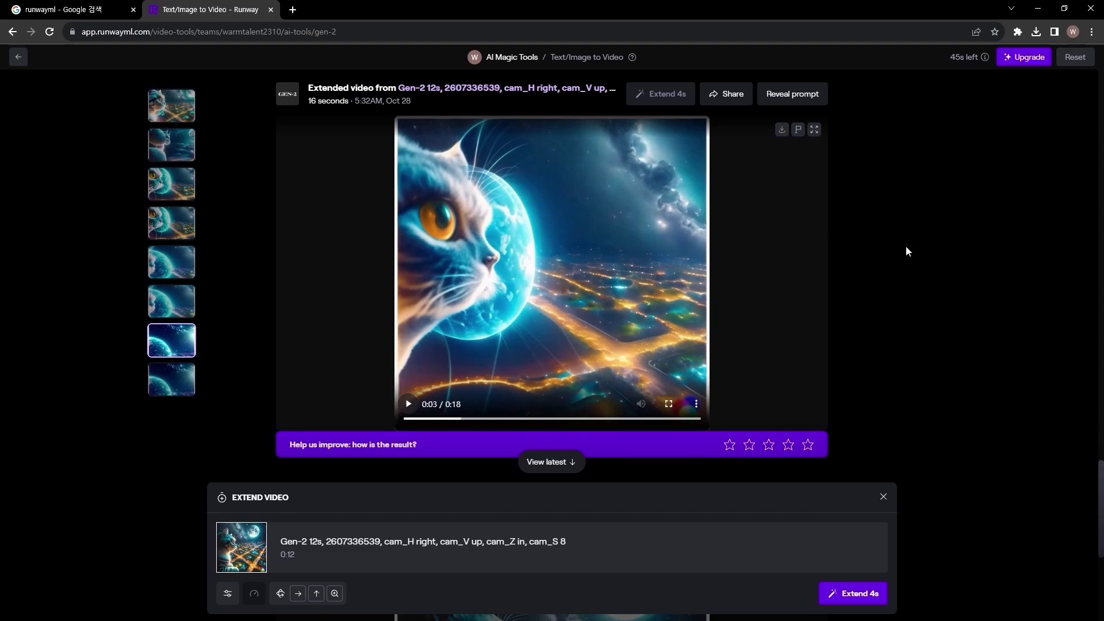
# Step: Play the second 16-second extended video in full screen
pyautogui.scroll(-6, 932, 275)
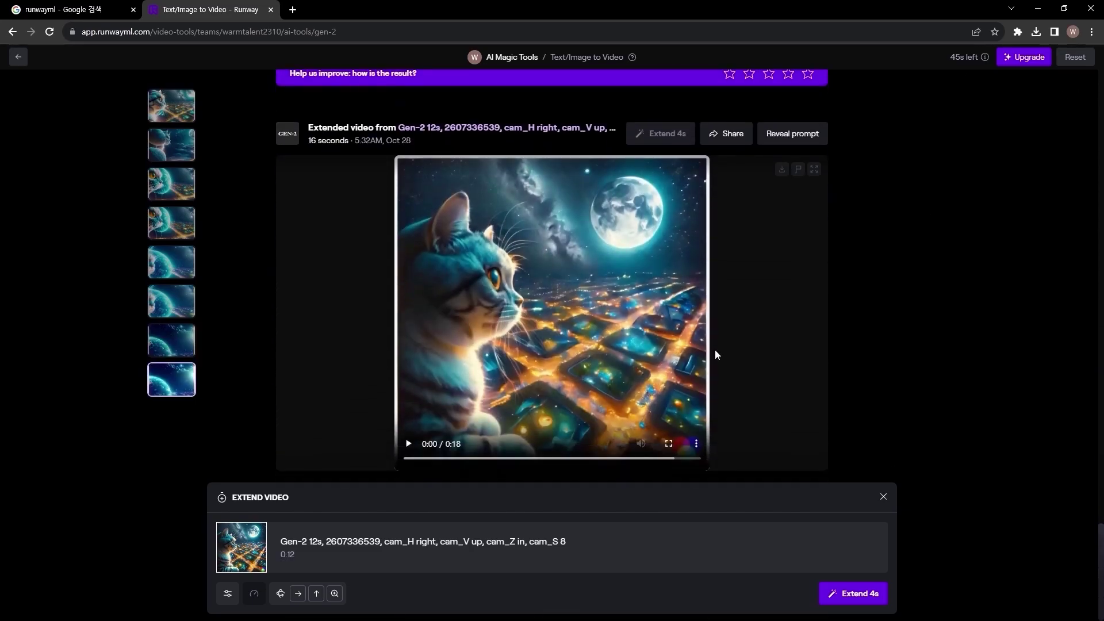
pyautogui.click(408, 444)
pyautogui.click(669, 443)
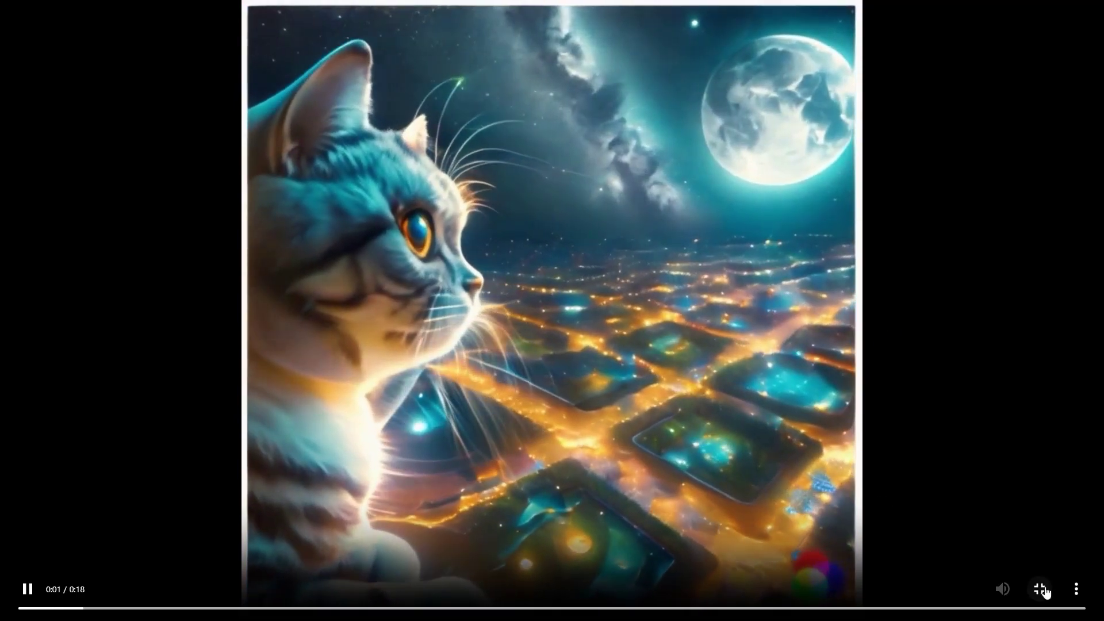
# Step: Leave full screen, discard the pending video extension setup and reveal the 16-second video's prompt settings
pyautogui.click(1045, 592)
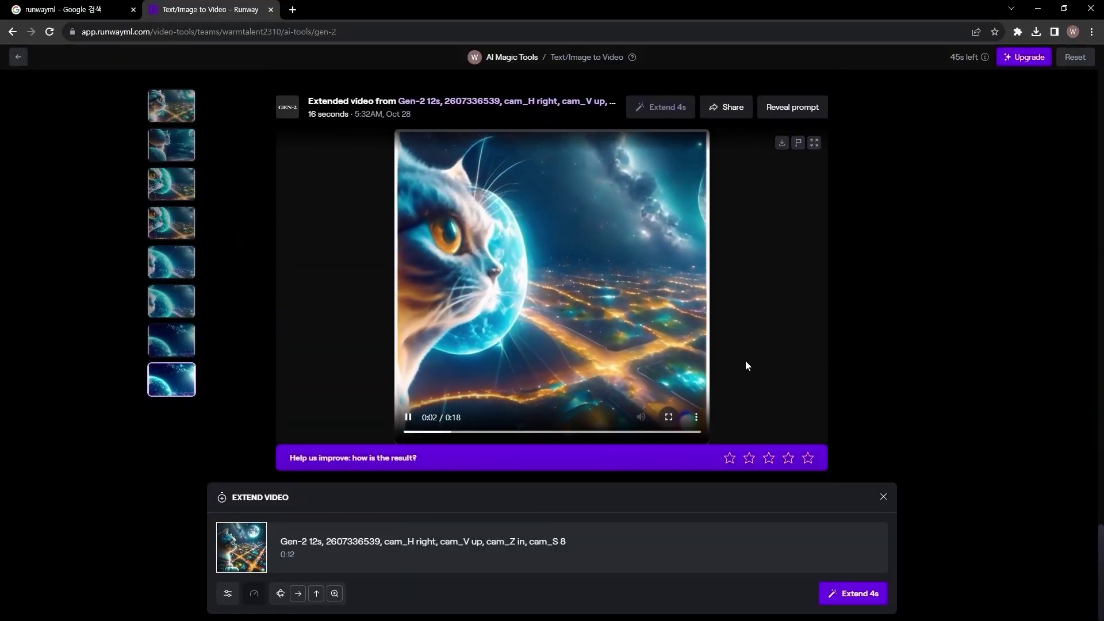
pyautogui.click(884, 497)
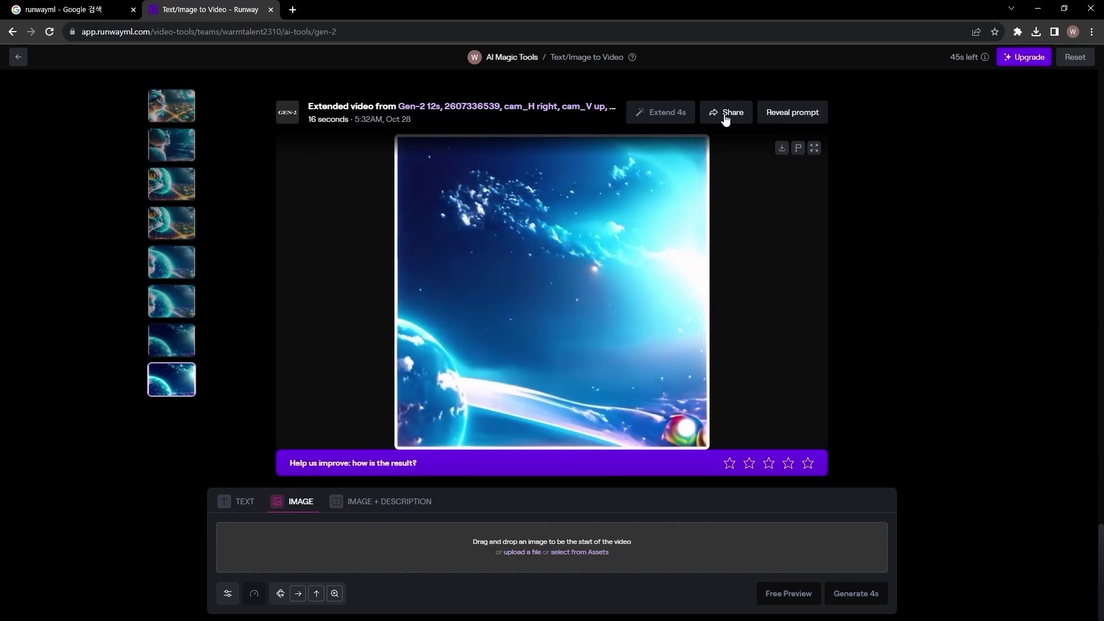
pyautogui.click(786, 114)
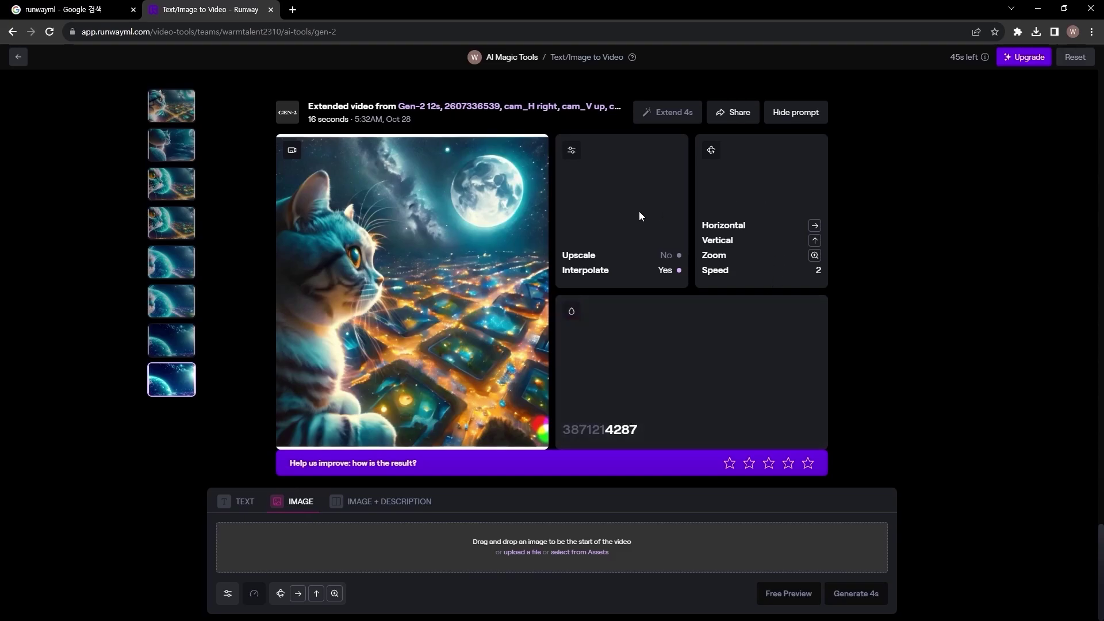
# Step: Publish the 16-second video by copying its share link, and hide its prompt settings again
pyautogui.click(731, 114)
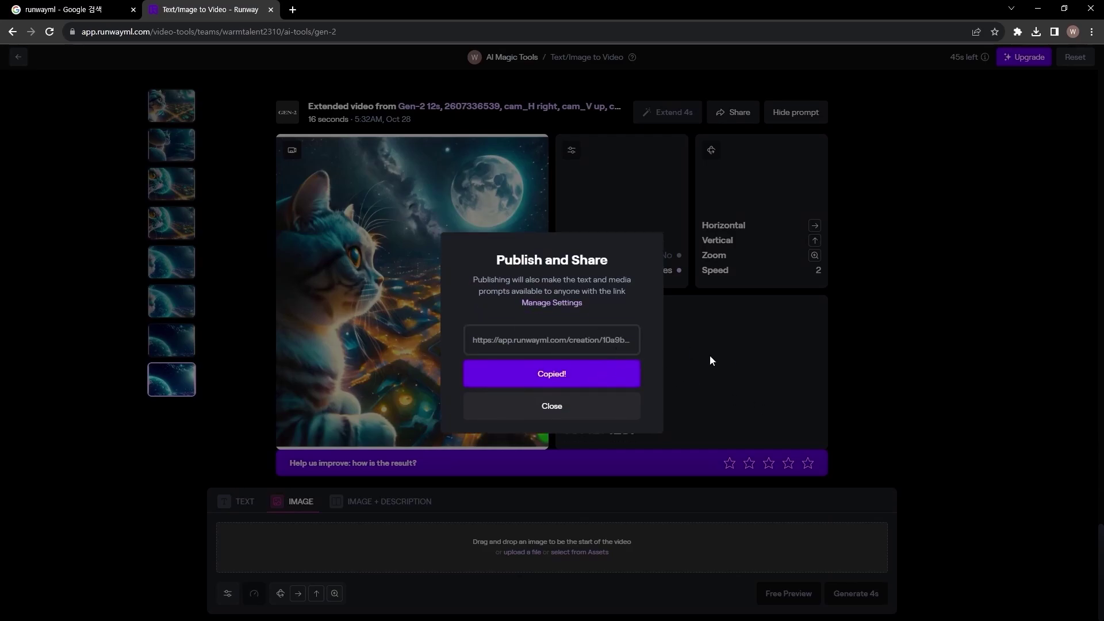
pyautogui.click(909, 395)
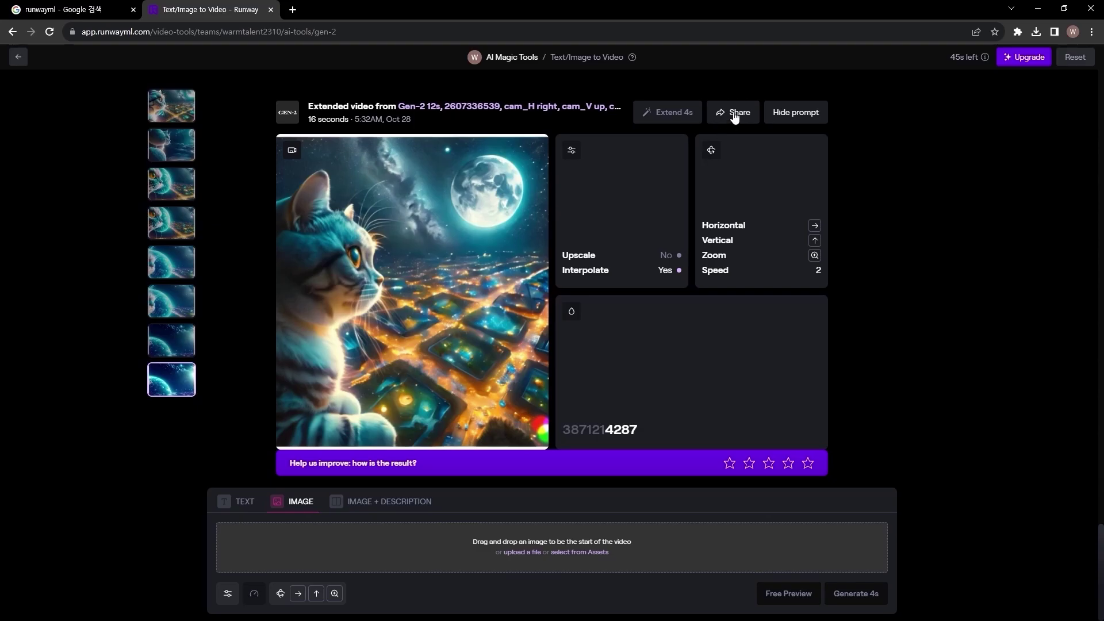
pyautogui.click(787, 117)
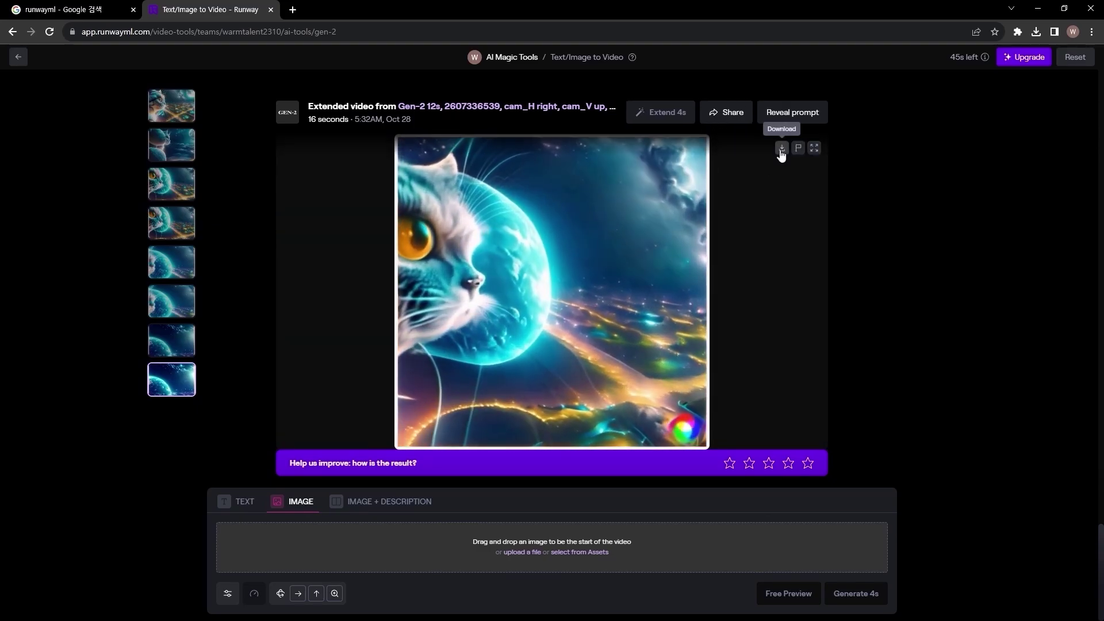
# Step: Download the 16-second video and open the downloaded MP4 from the browser's recent downloads
pyautogui.click(781, 149)
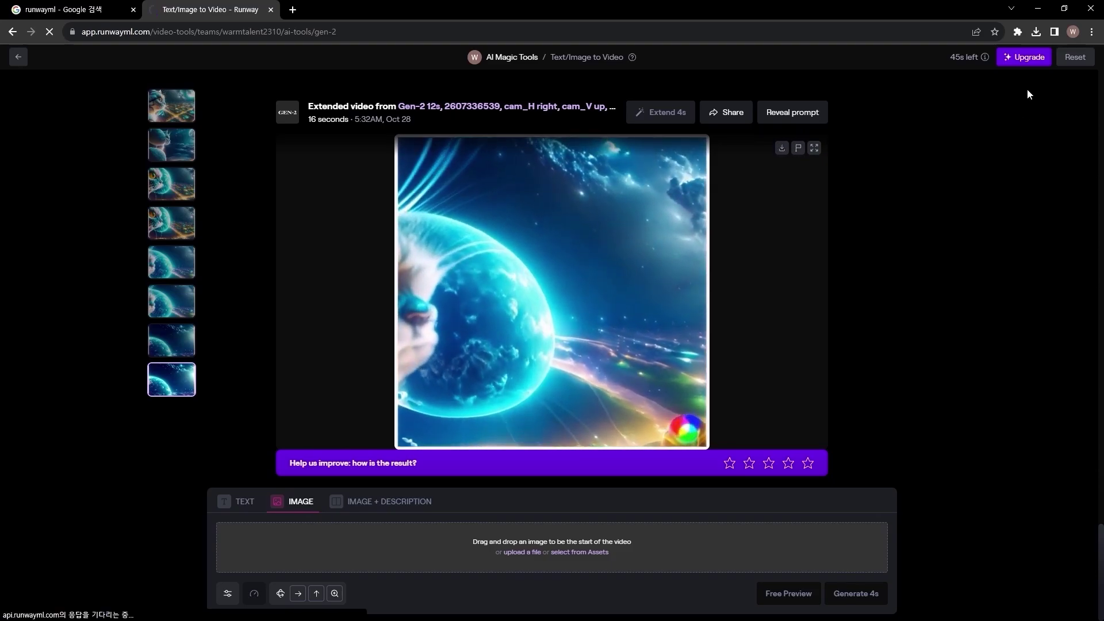
pyautogui.click(1036, 33)
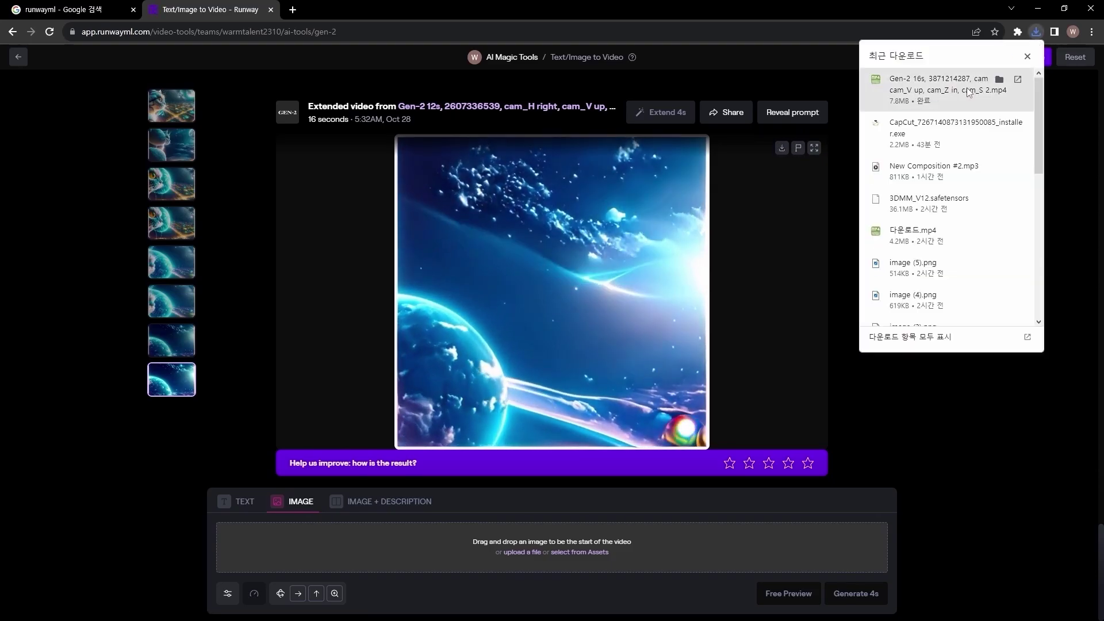
pyautogui.click(941, 94)
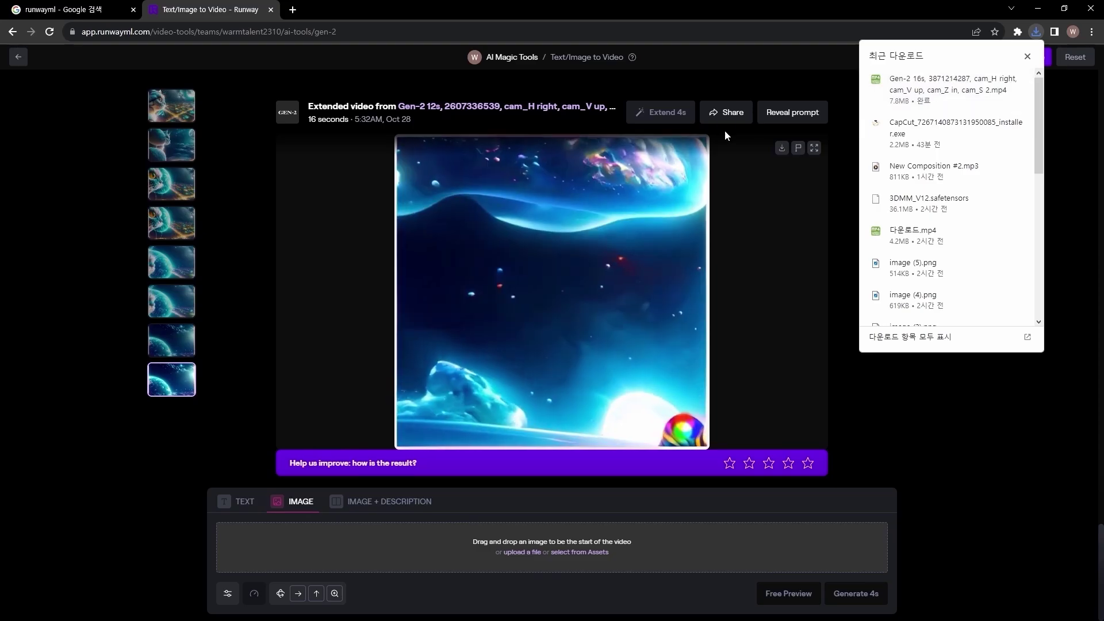